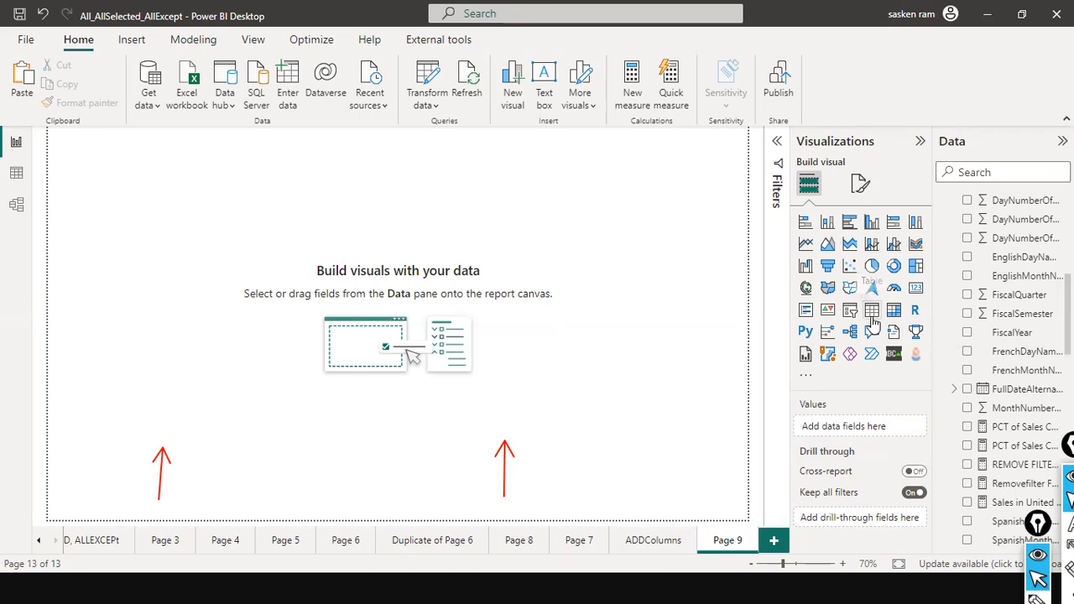
Add an empty table visual to report Page 9 and deselect it
left_click(872, 311)
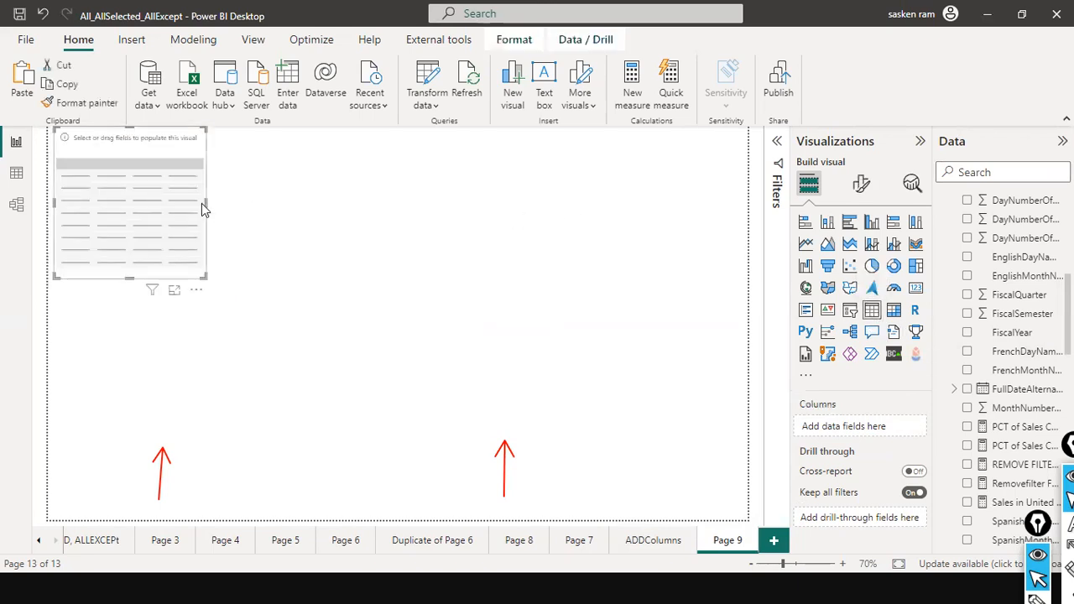
left_click(271, 216)
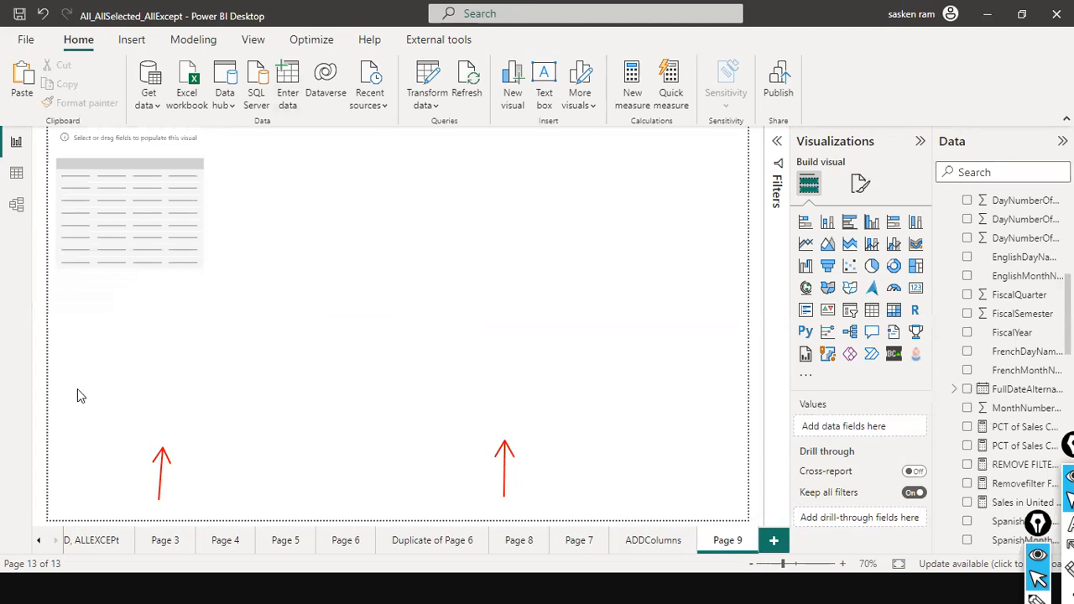
Create a new calculated table named Calculate table and begin its formula with the CALCULATETABLE function
left_click(202, 42)
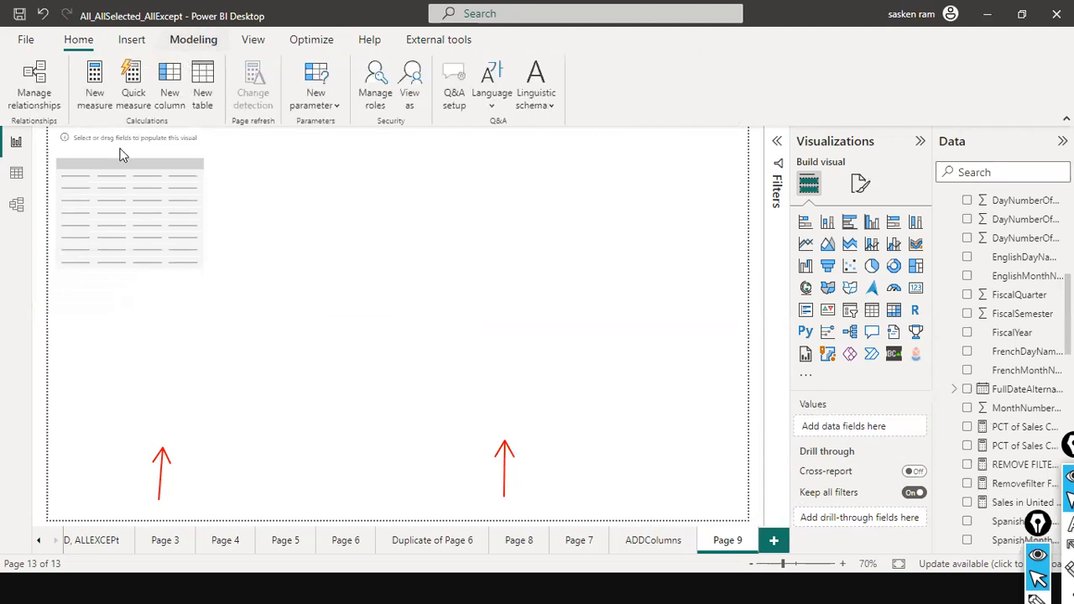
left_click(207, 84)
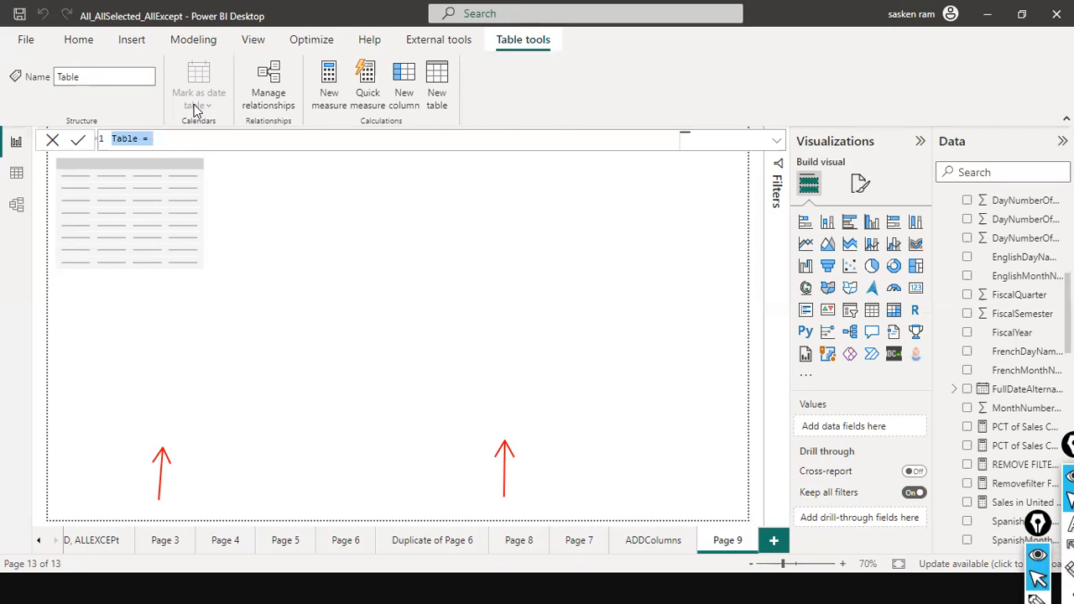
type("C")
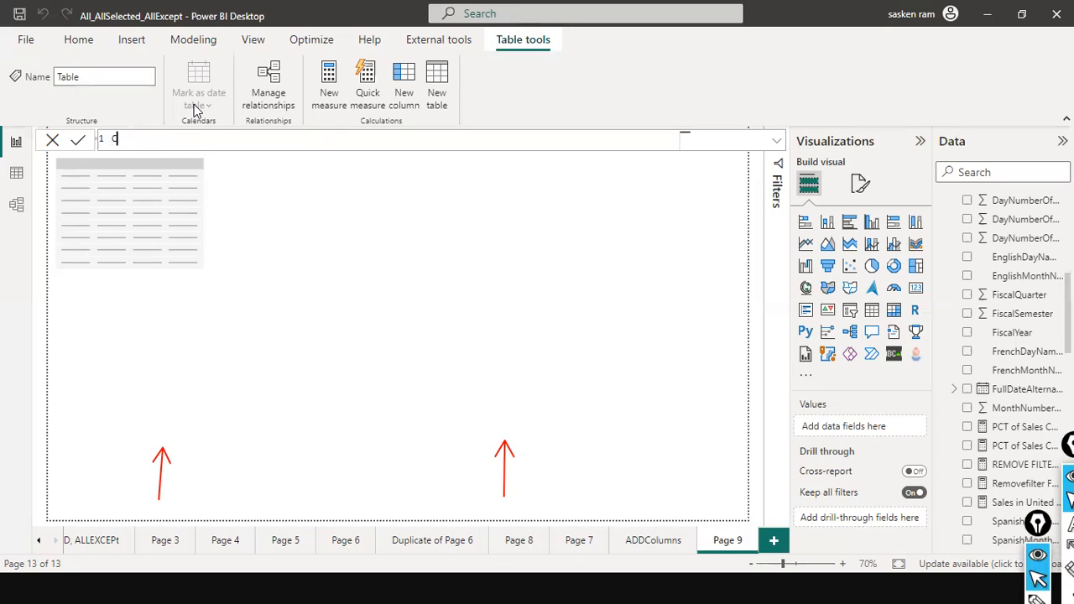
type("alculate tale")
key("BackSpace")
key("BackSpace")
key("BackSpace")
type("ble = CALC")
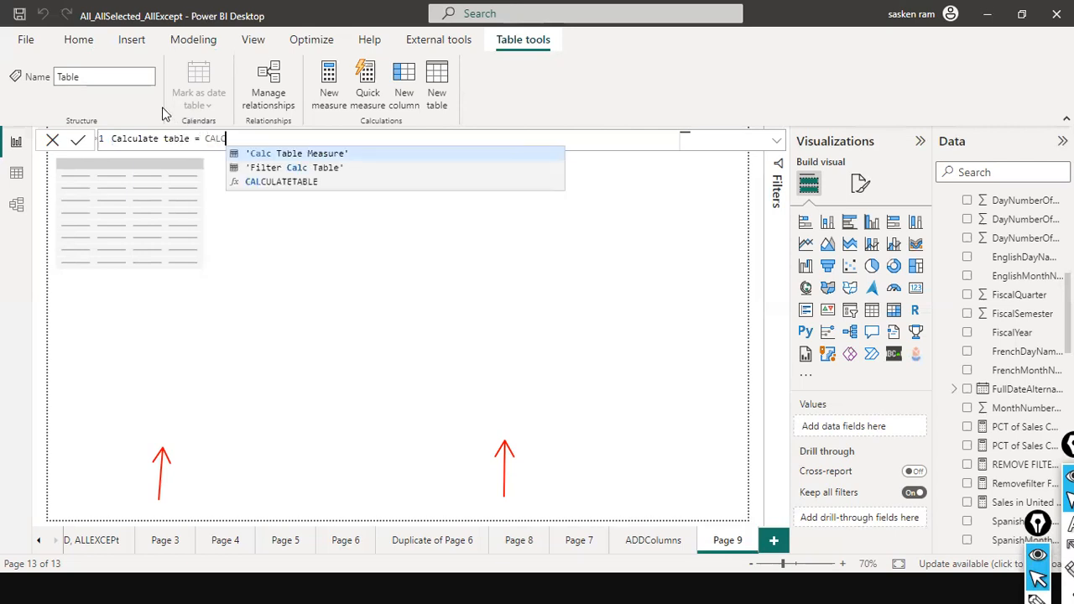
type("ULAT")
key("Tab")
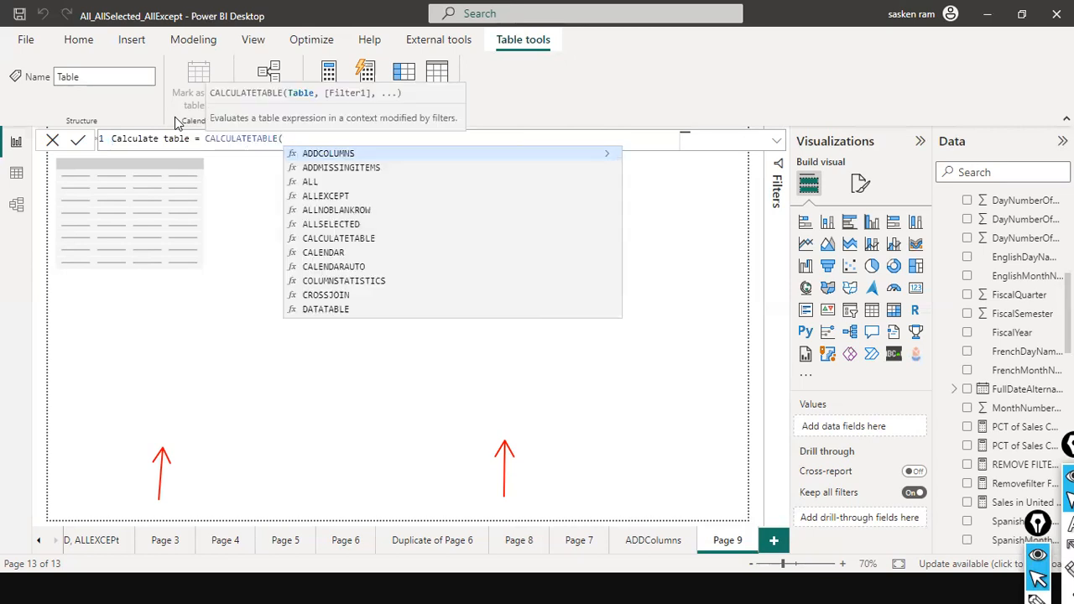
Complete CALCULATETABLE with the table sales_w04 and the filter sales_w04[Country] = "United States", and commit the formula
type("sales_w04")
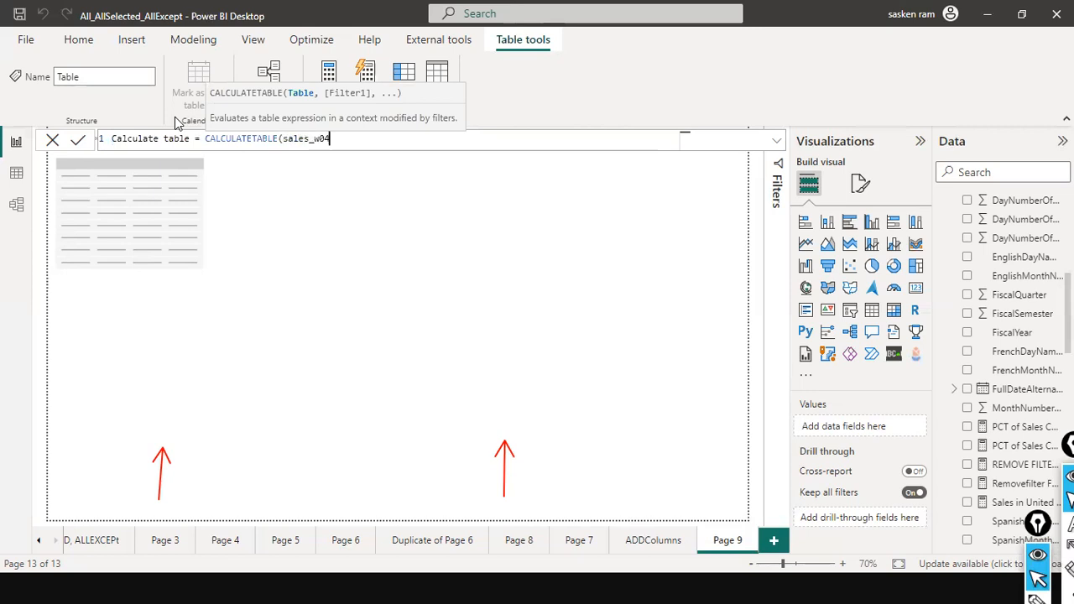
type(", ")
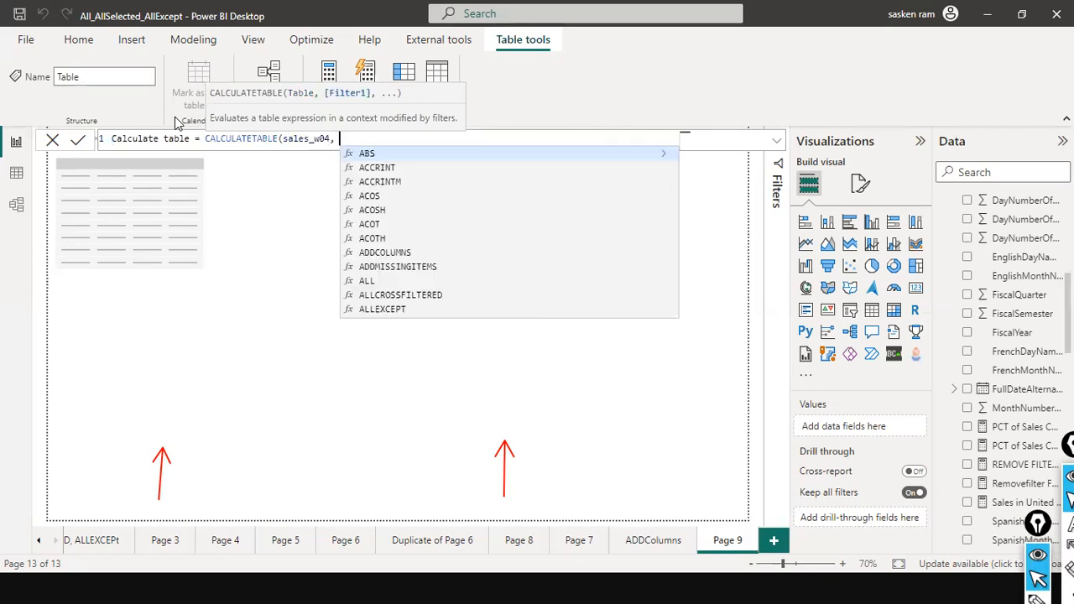
type("COUNTRY")
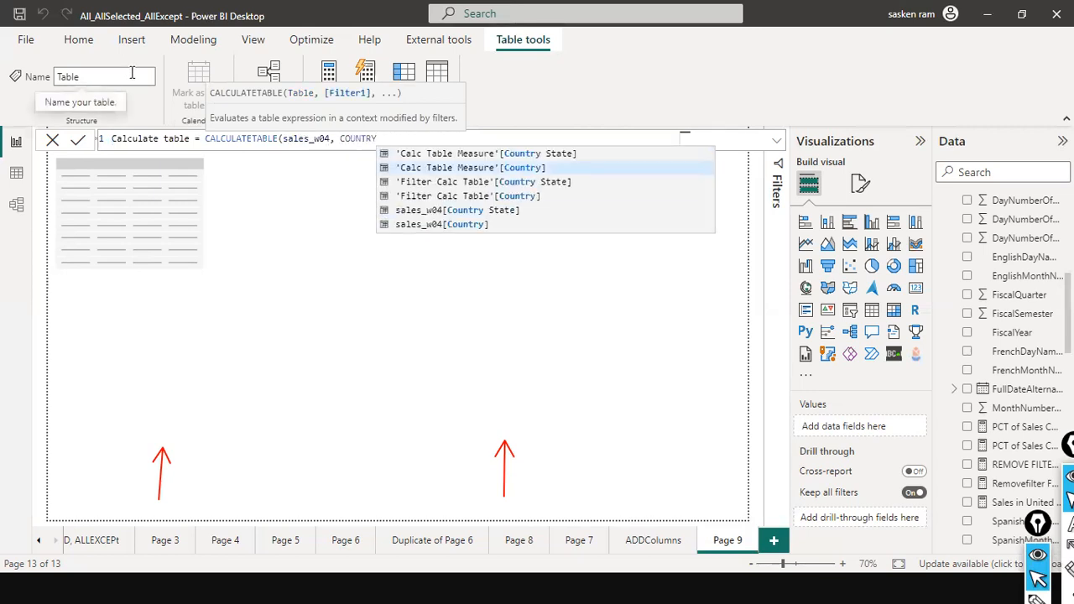
key("Down")
key("Down")
key("Down")
key("Down")
key("Tab")
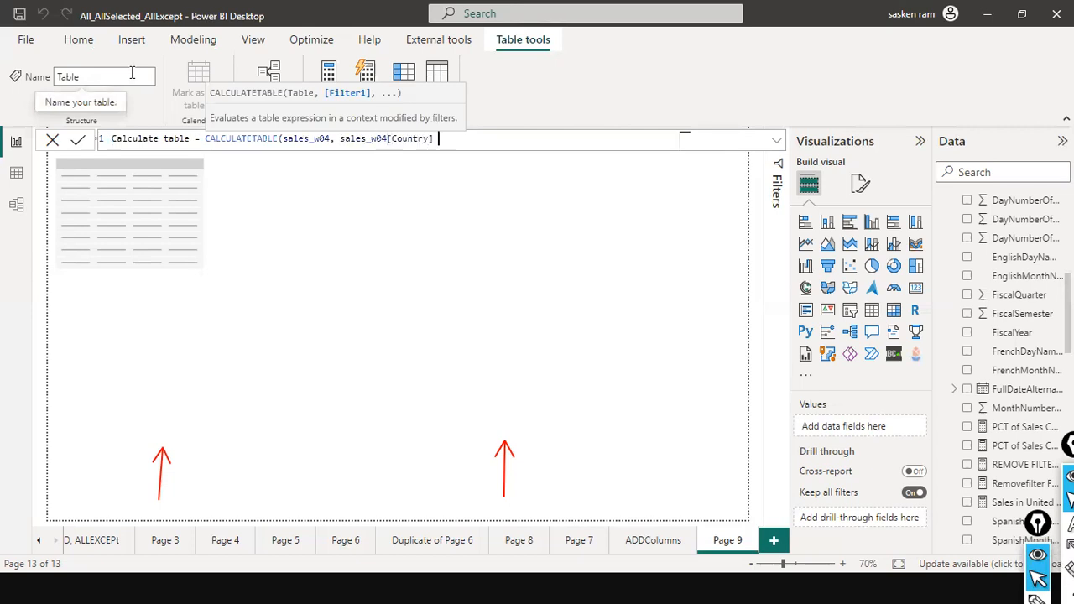
type("= \"United States\")")
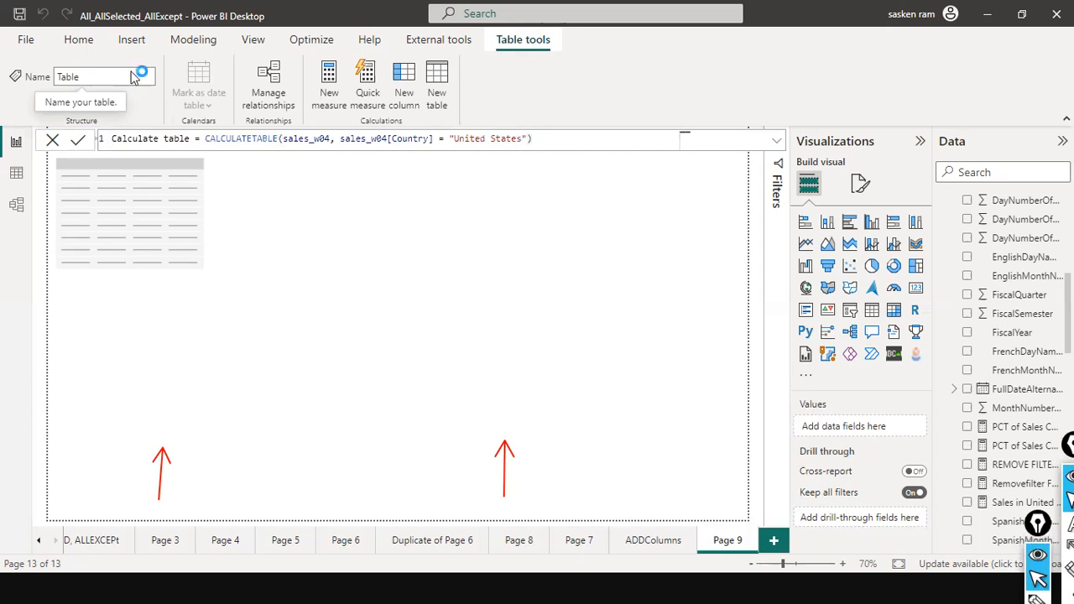
key("Return")
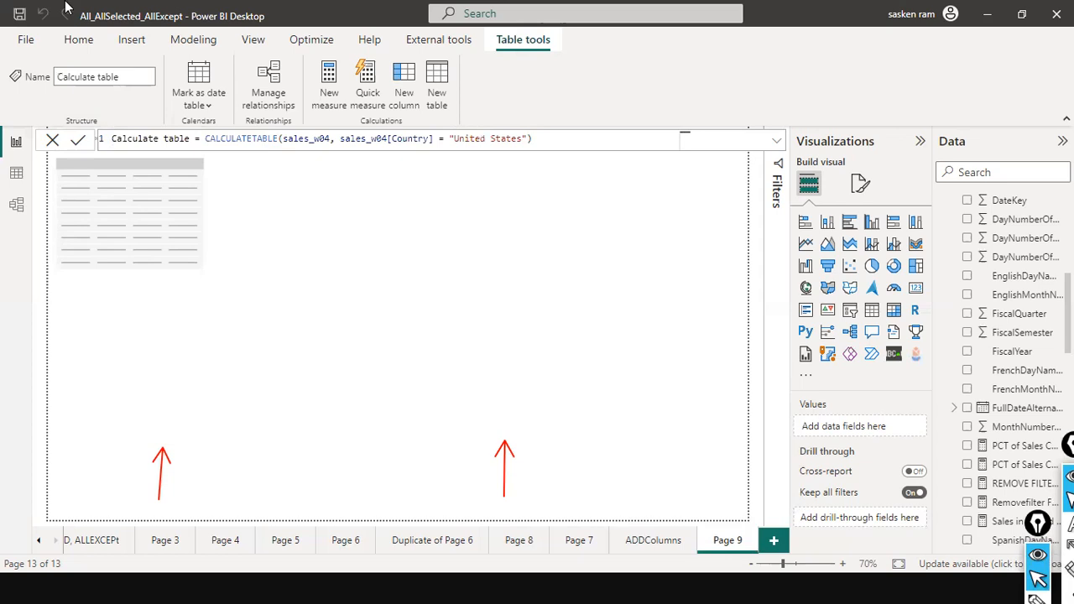
Compare the data and formulas of Calculate table and Calc Table Measure in Data view
left_click(17, 174)
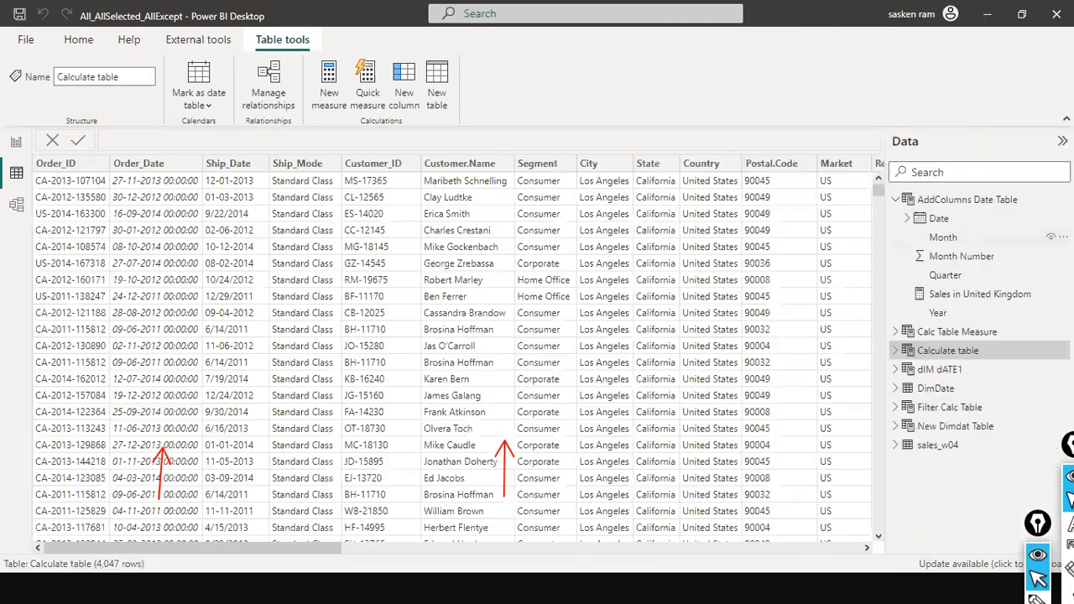
left_click(923, 351)
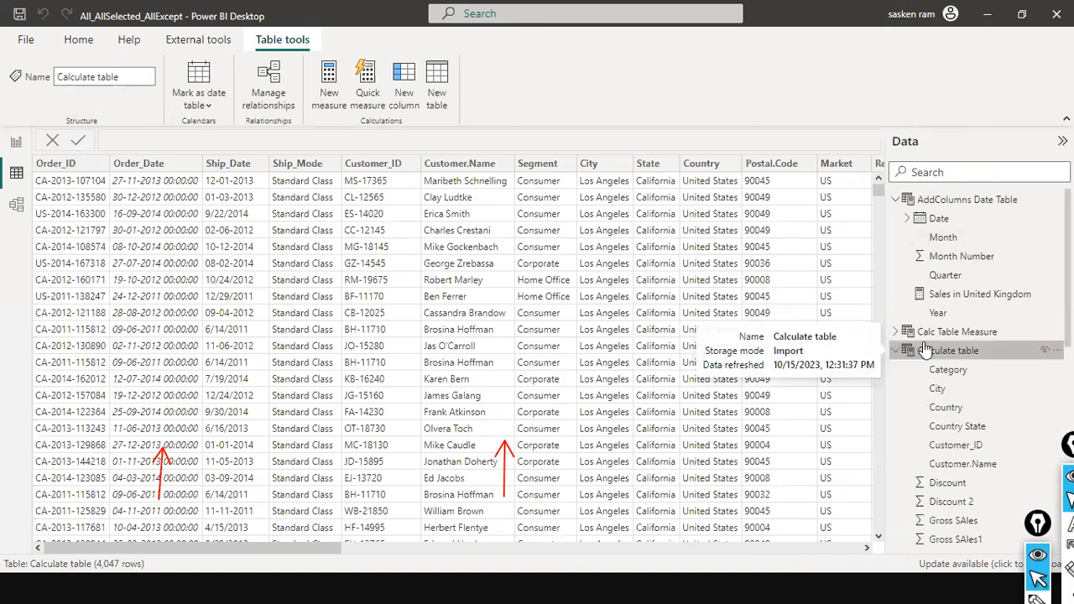
left_click(931, 332)
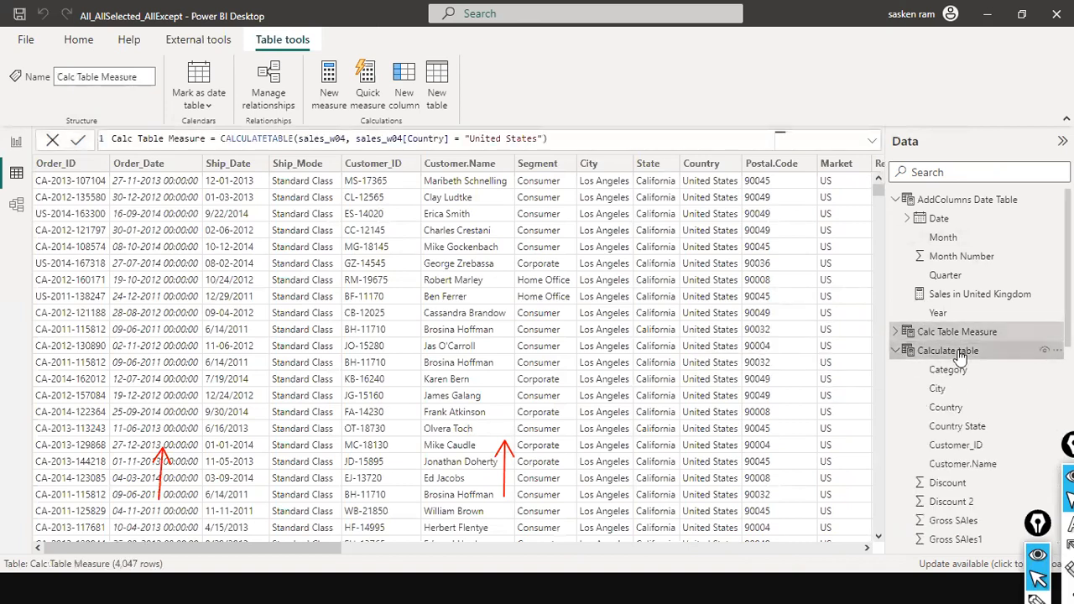
left_click(959, 354)
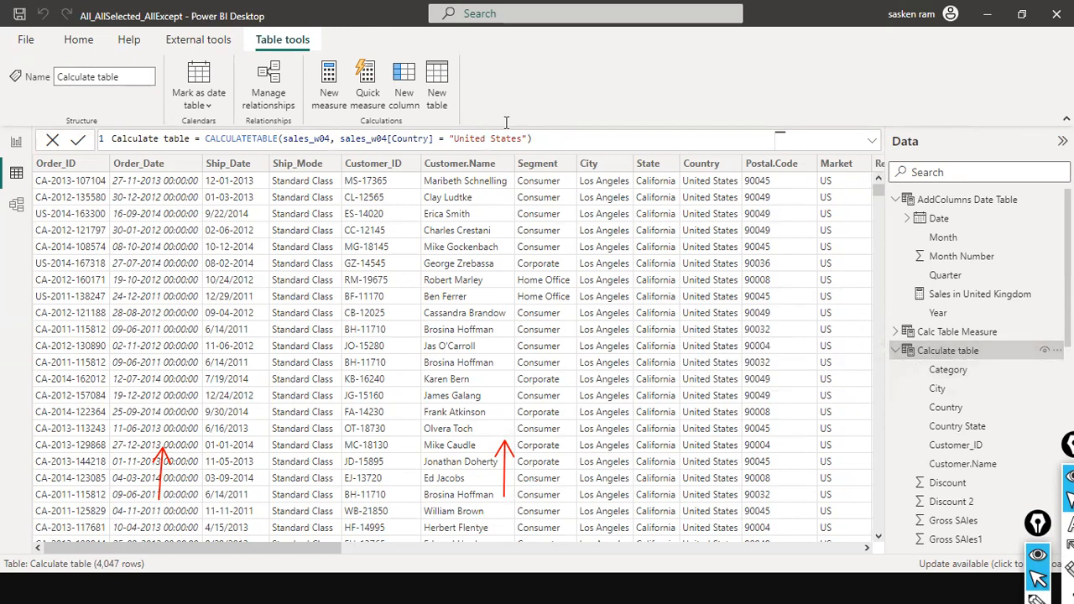
Highlight the Country filter in the Calculate table formula and examine the table's rows against it
left_click_drag(340, 138, 526, 139)
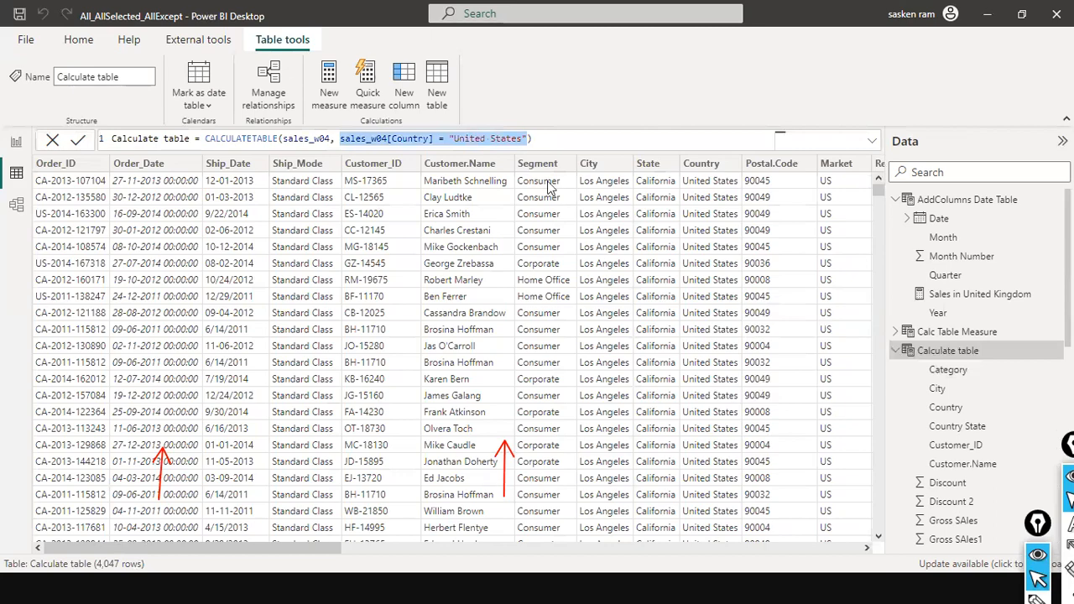
scroll(709, 191, "down", 9)
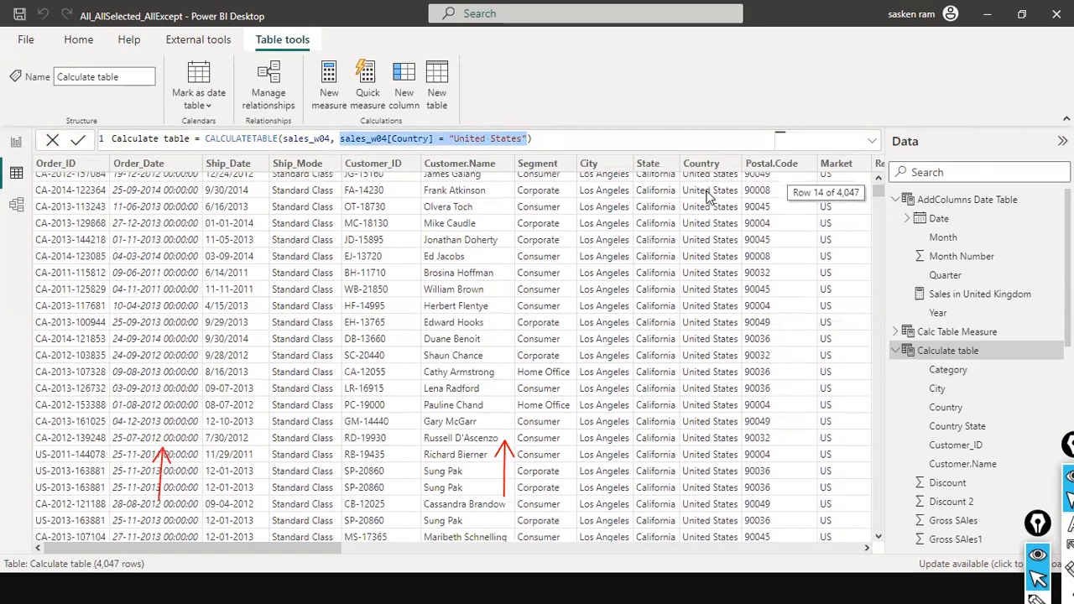
scroll(707, 196, "up", 9)
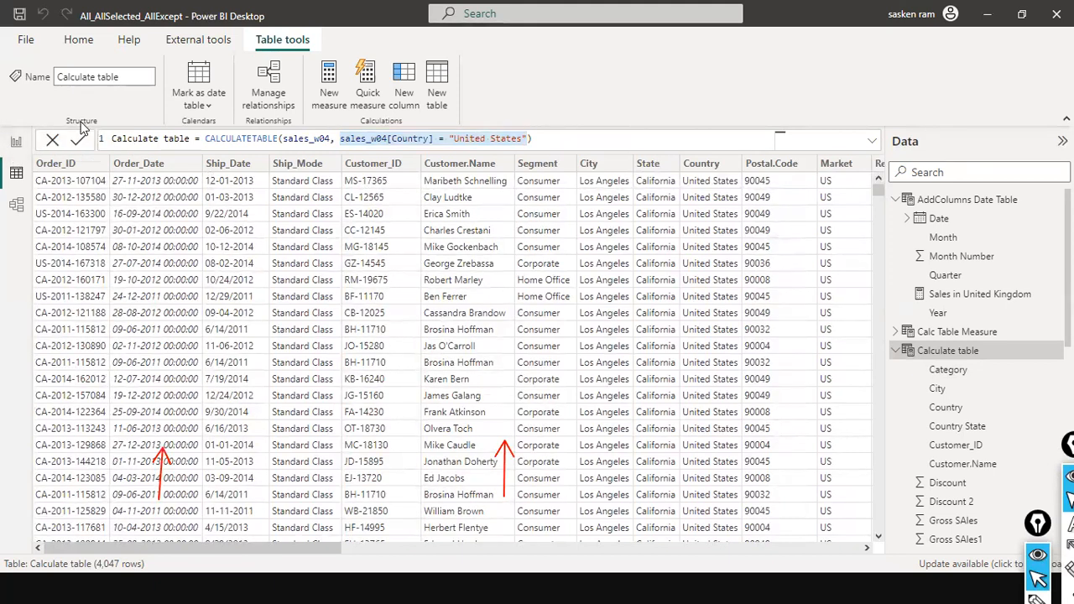
left_click(16, 142)
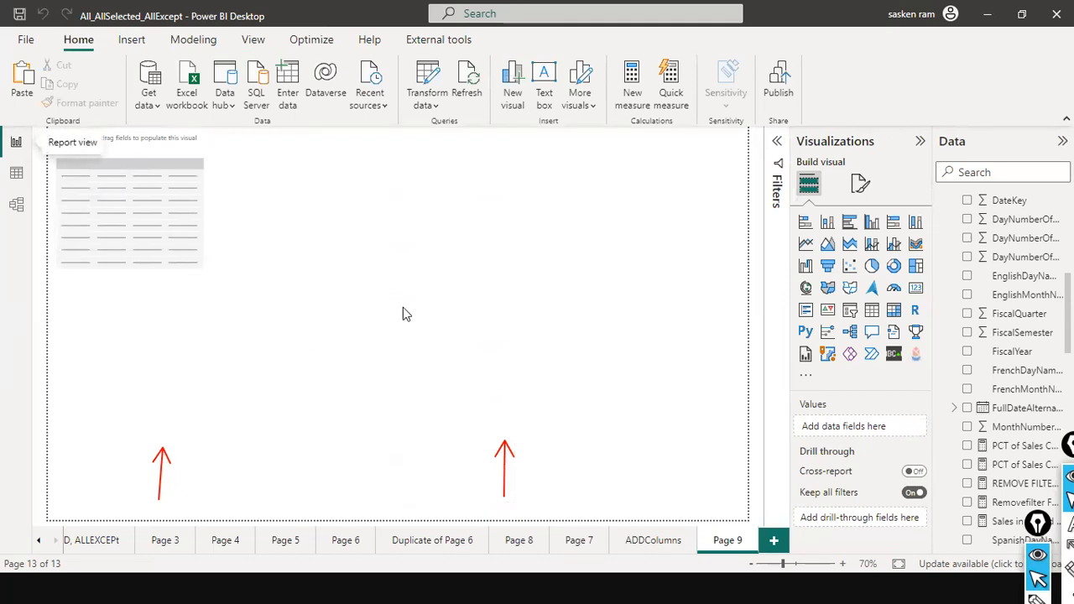
left_click(16, 173)
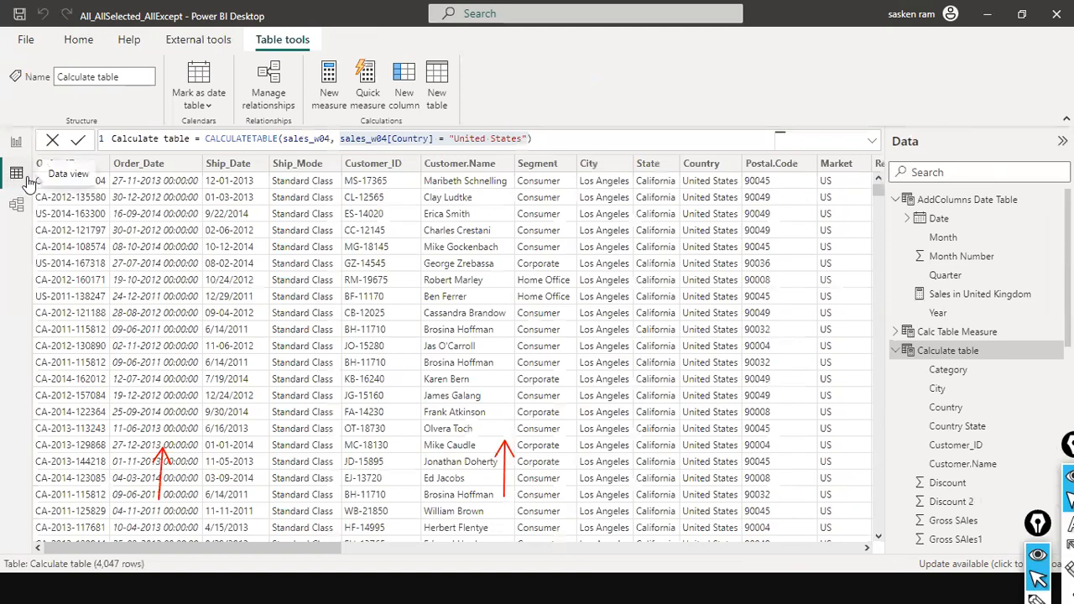
scroll(795, 428, "down", 4)
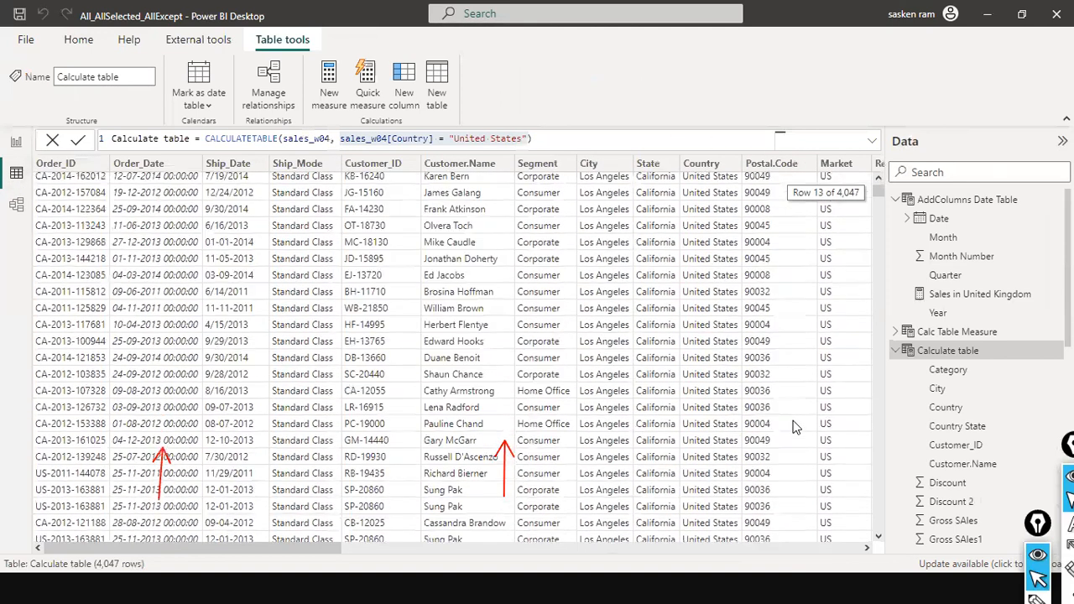
scroll(796, 428, "up", 5)
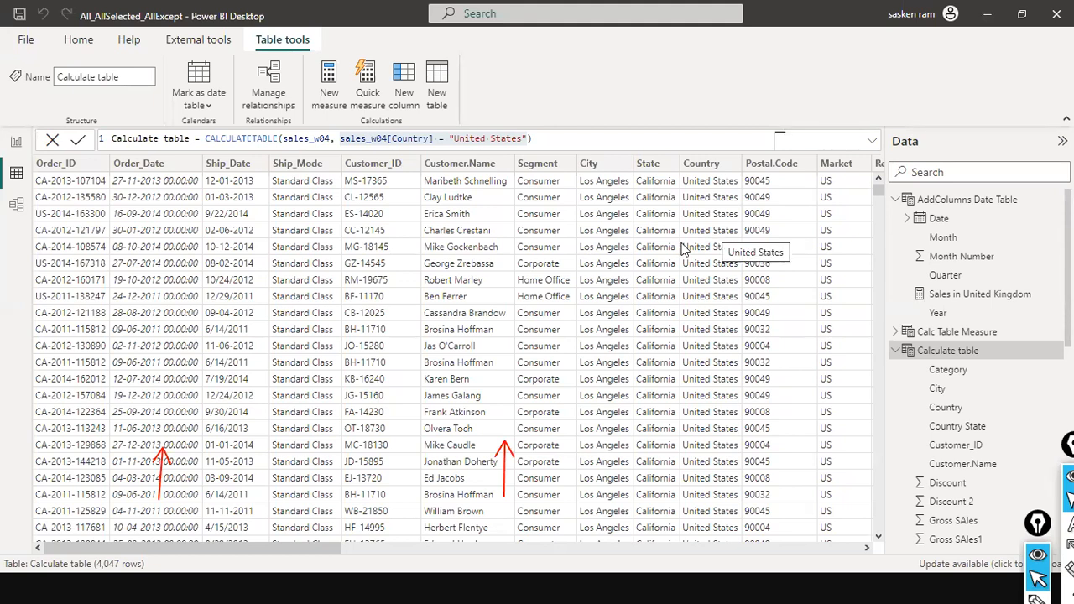
Copy the full CALCULATETABLE expression from the Calculate table formula
left_click_drag(205, 139, 531, 138)
key("ctrl+c")
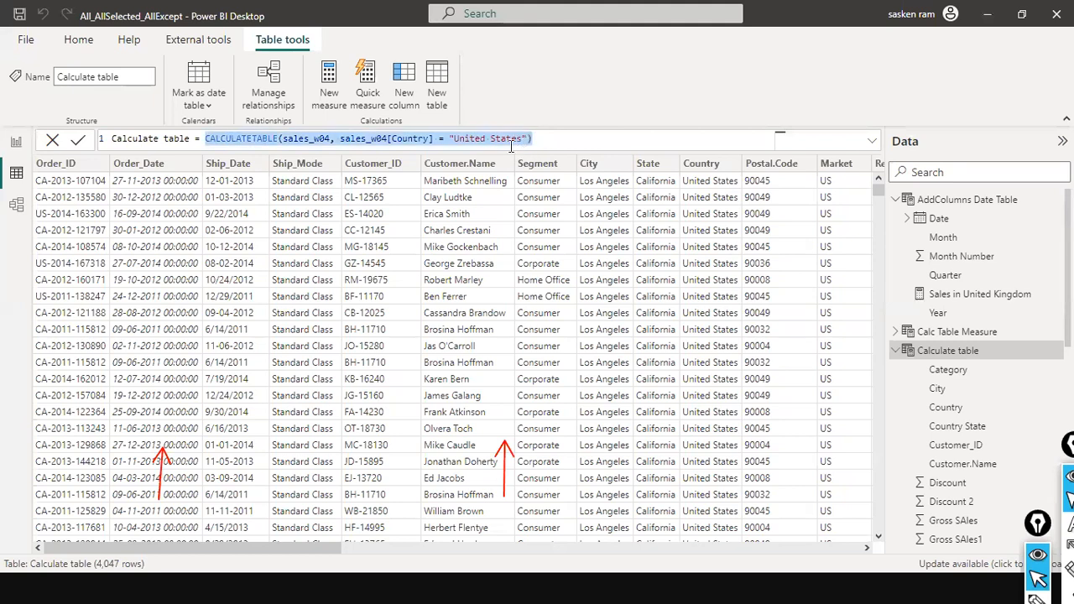
left_click(287, 77)
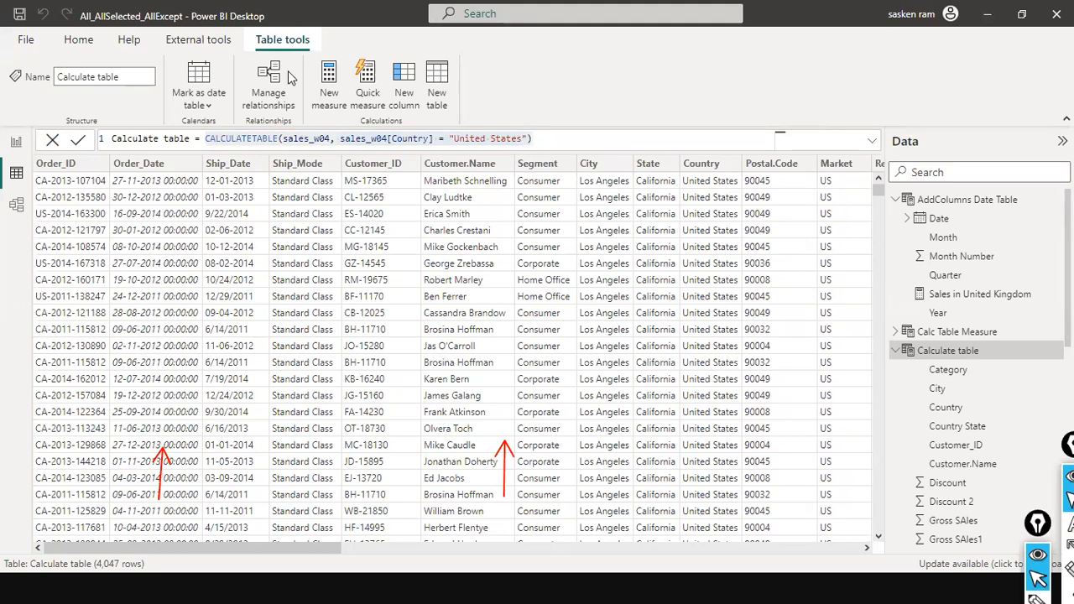
left_click(531, 139)
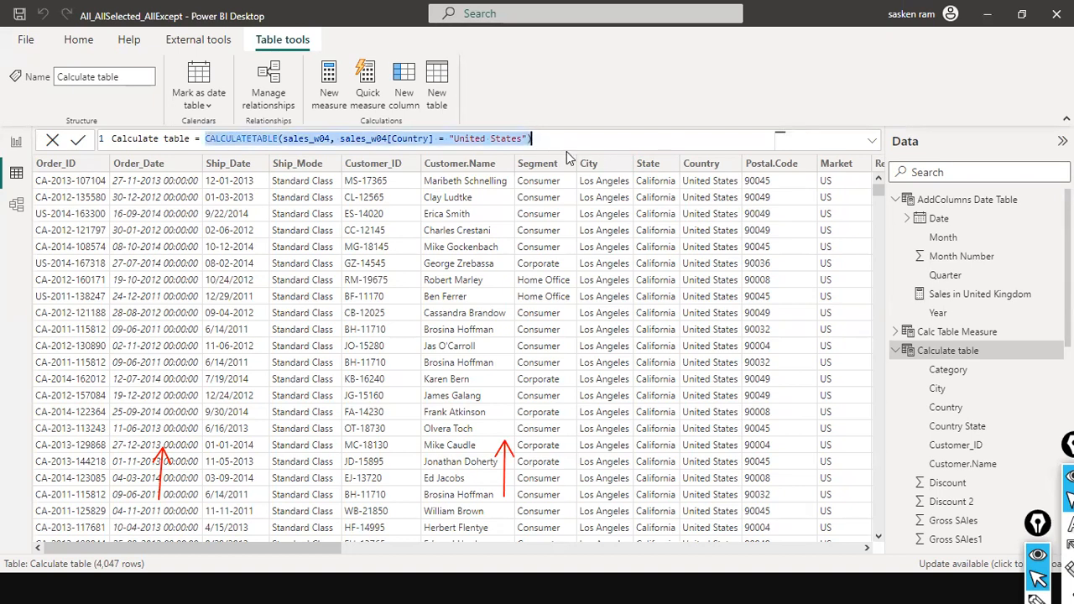
Create a new measure in Report view and replace its default formula with the copied CALCULATETABLE expression
left_click(10, 143)
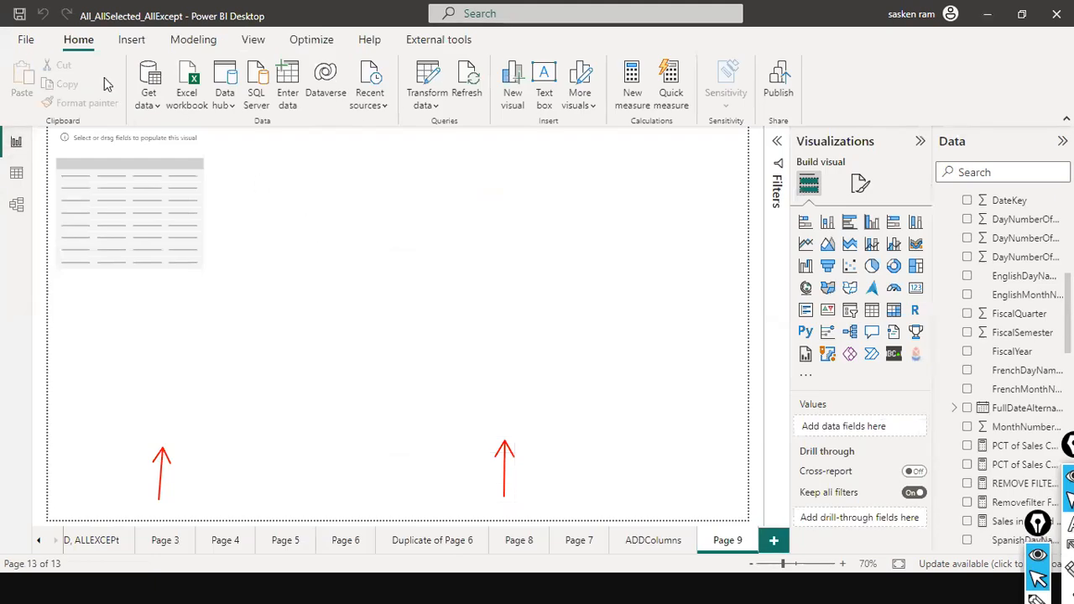
left_click(132, 39)
left_click(192, 42)
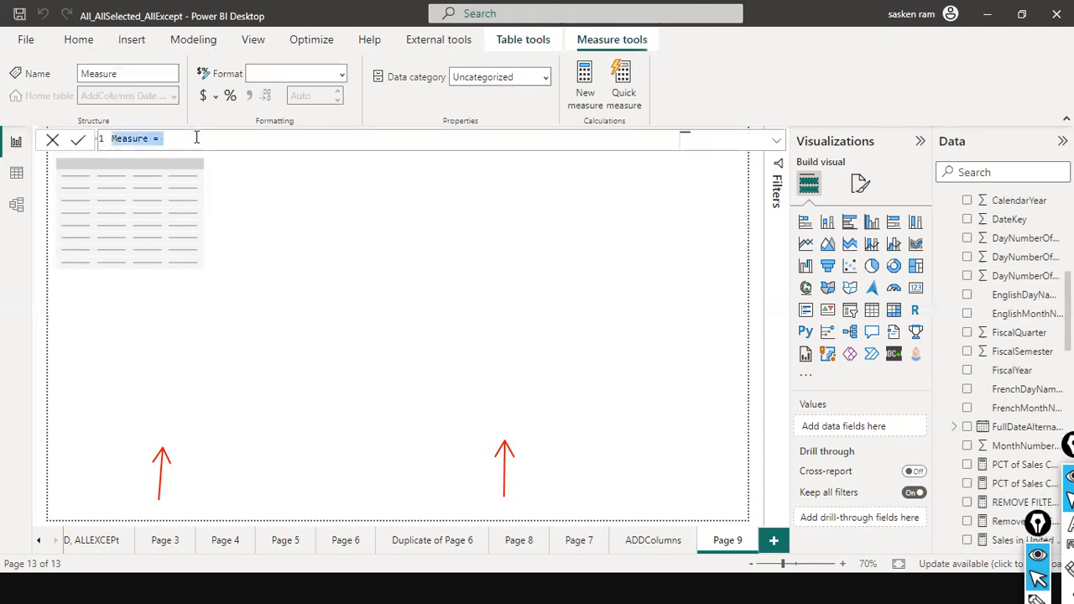
key("ctrl+v")
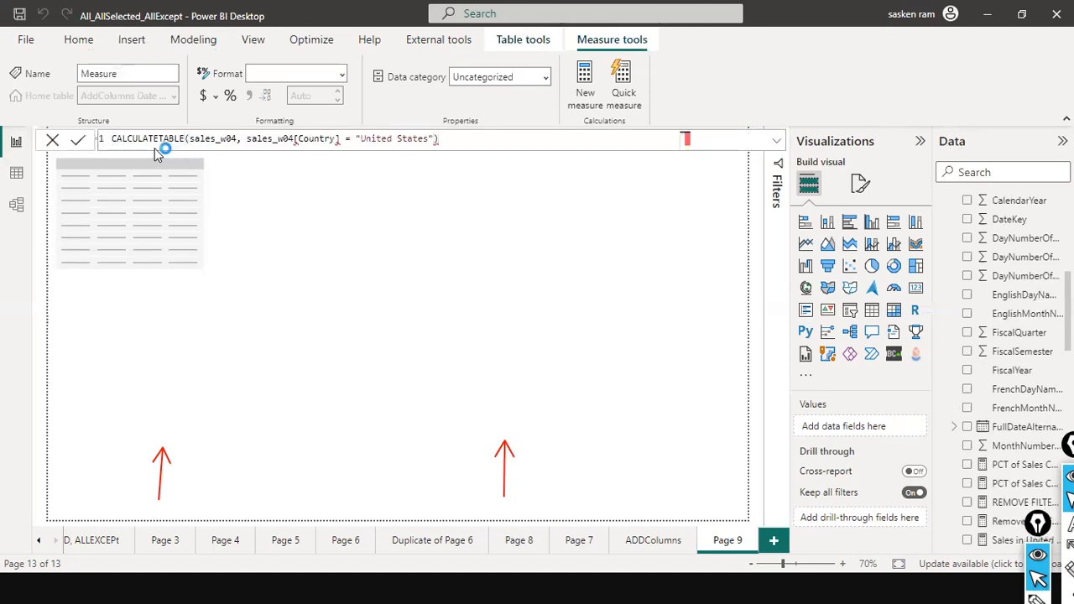
key("Return")
Name the new measure "Total Sales in United Stats" ahead of the pasted CALCULATETABLE expression
left_click(442, 142)
key("Home")
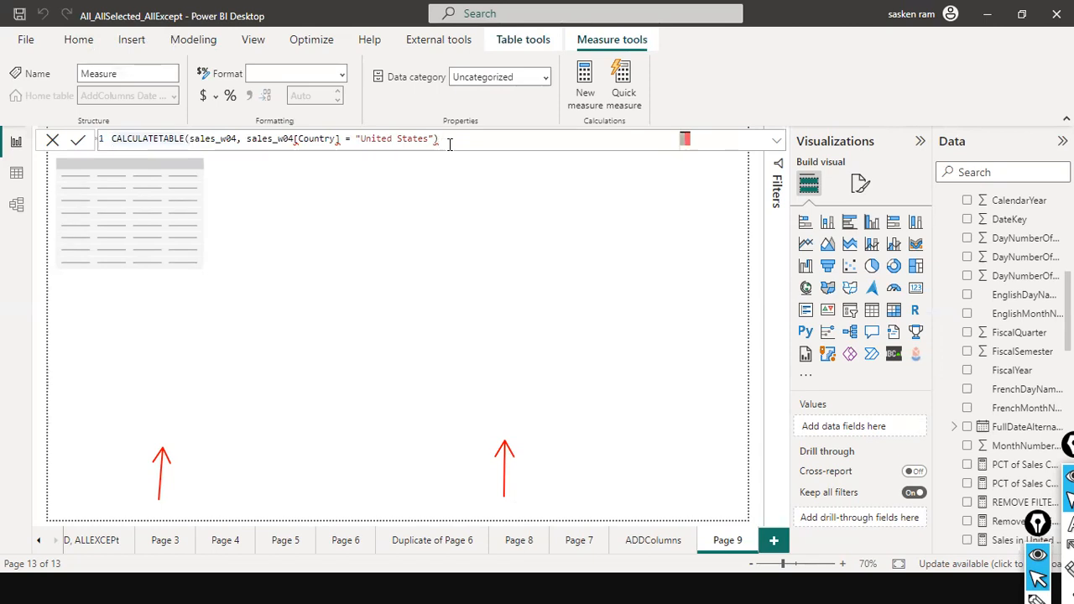
type("Total Sales ")
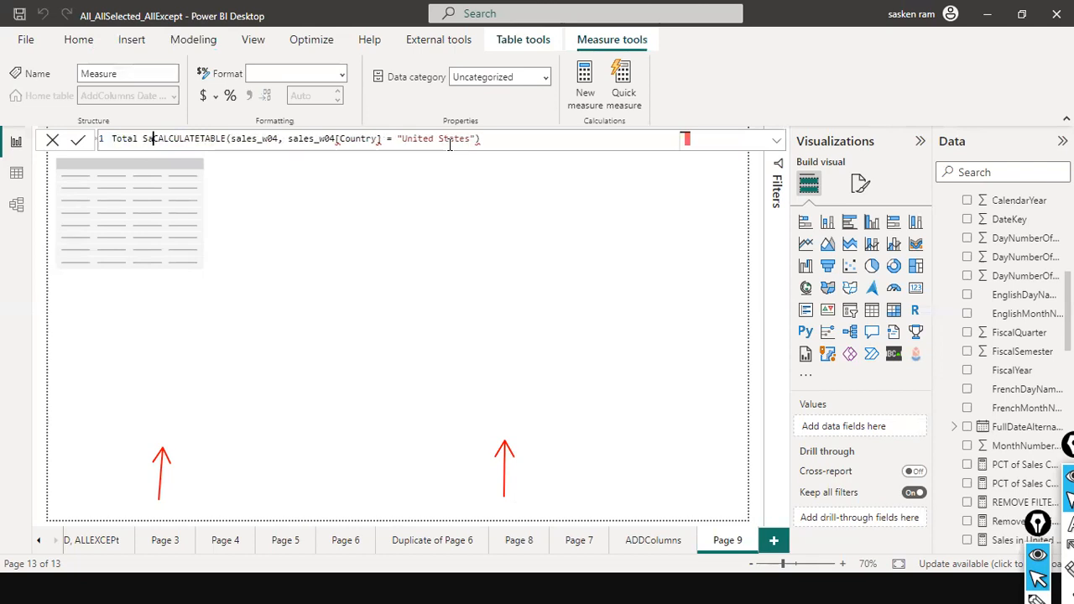
type("in United ")
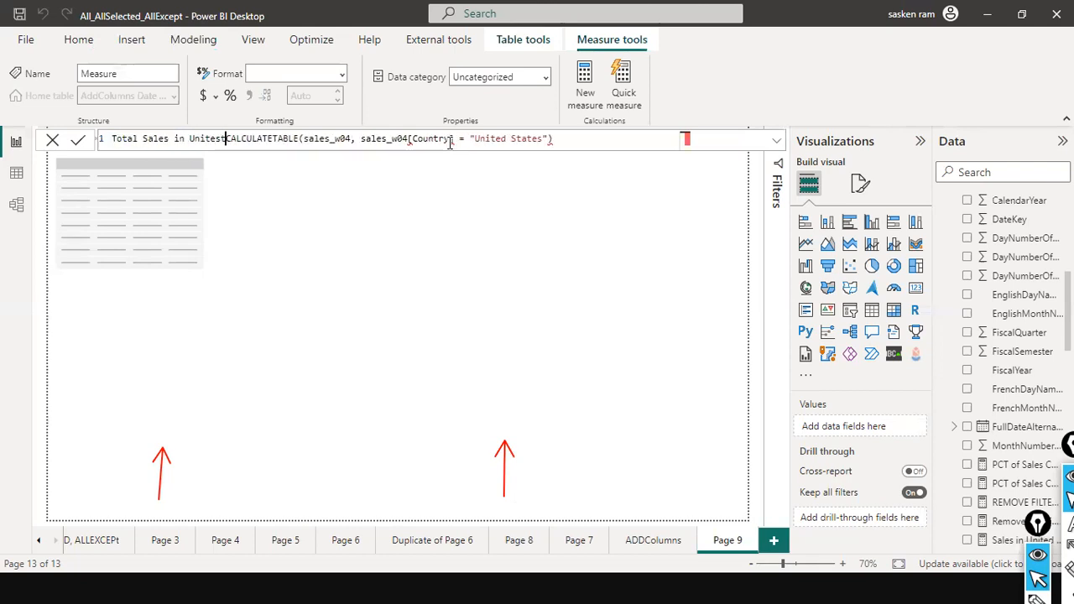
type("Stats ")
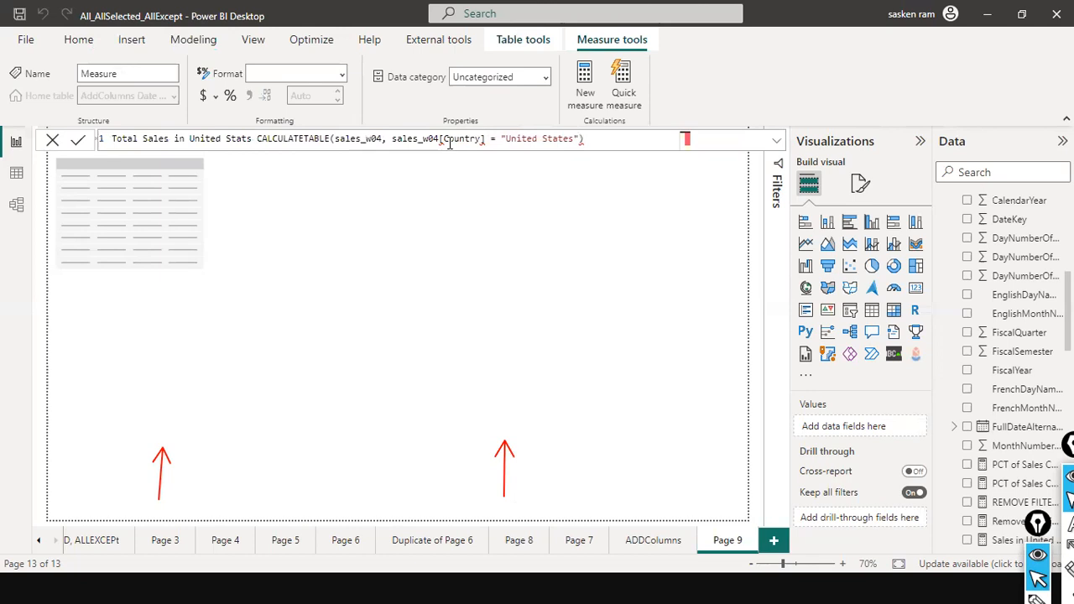
Start a CALCULATE function before CALCULATETABLE with [Total Sales M] as its expression, making the pasted expression its filter argument
type("= C")
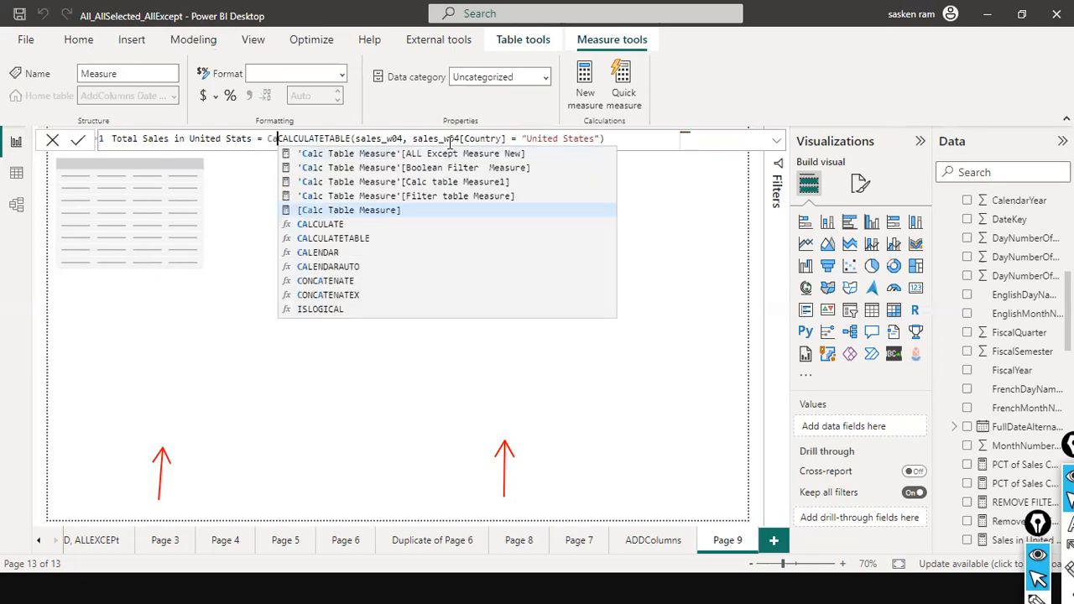
type("ALCULATE(")
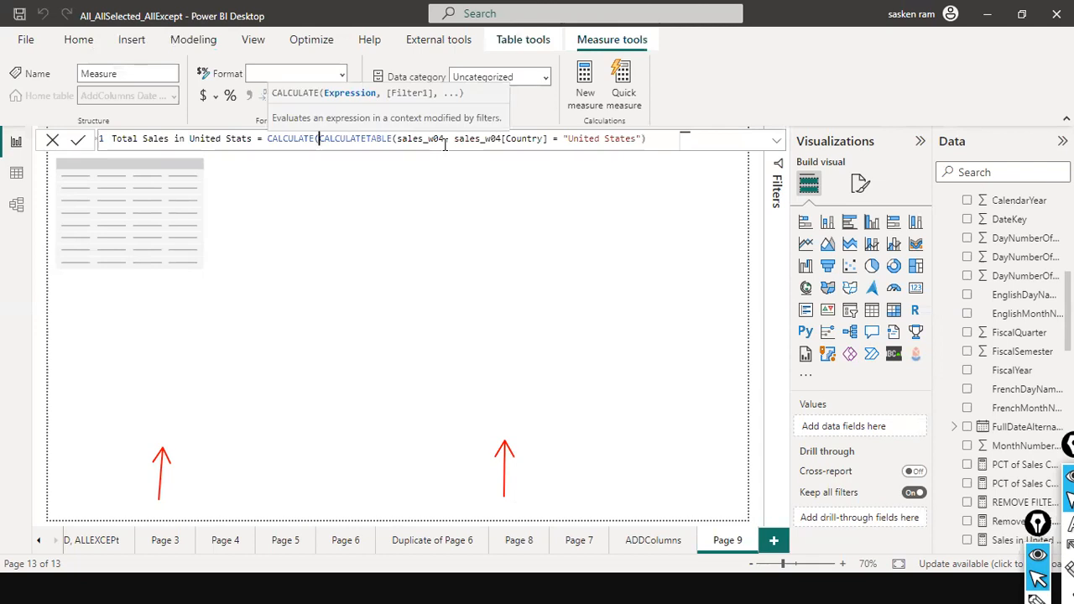
type("   [TOTA")
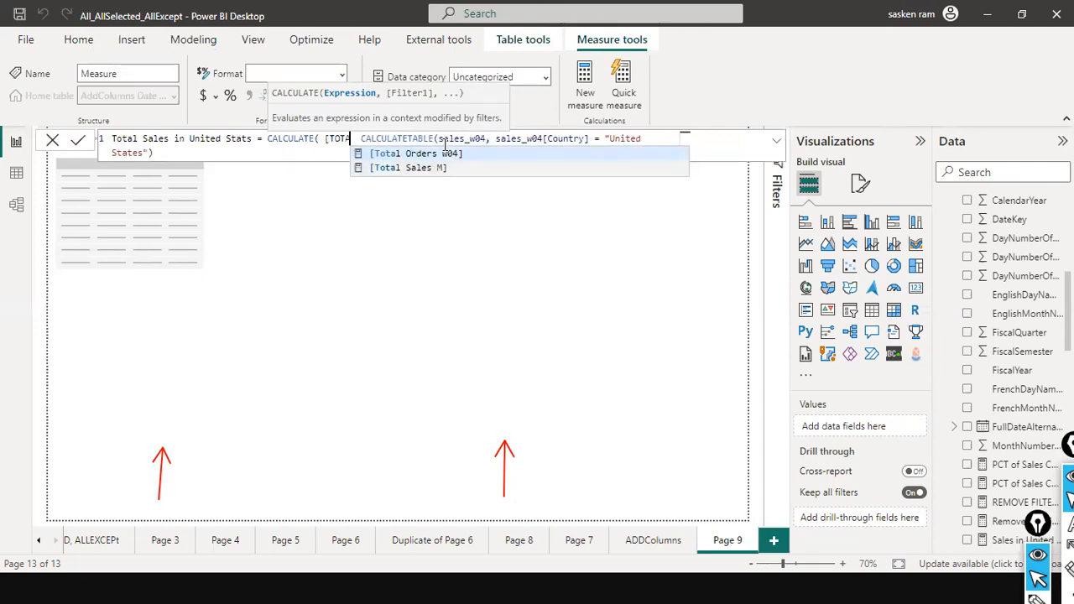
key("Down")
key("Tab")
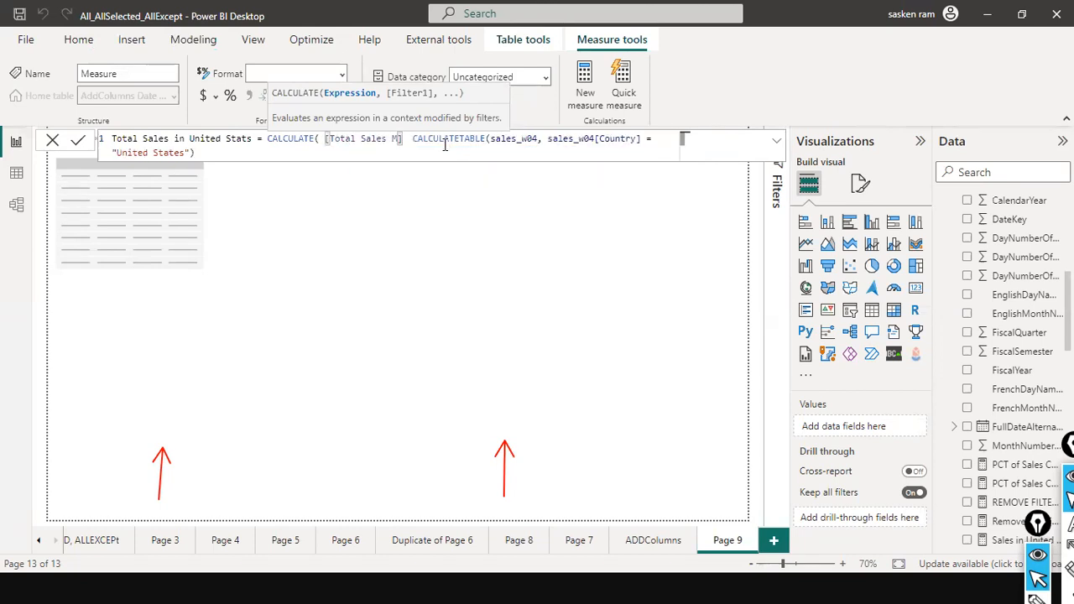
type(",")
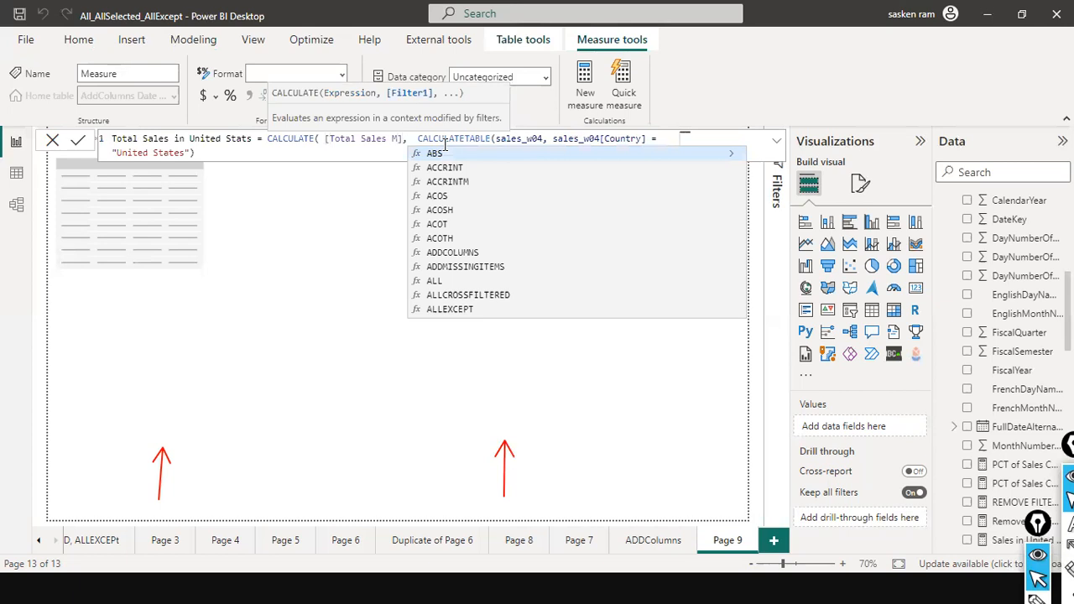
key("Down")
key("Down")
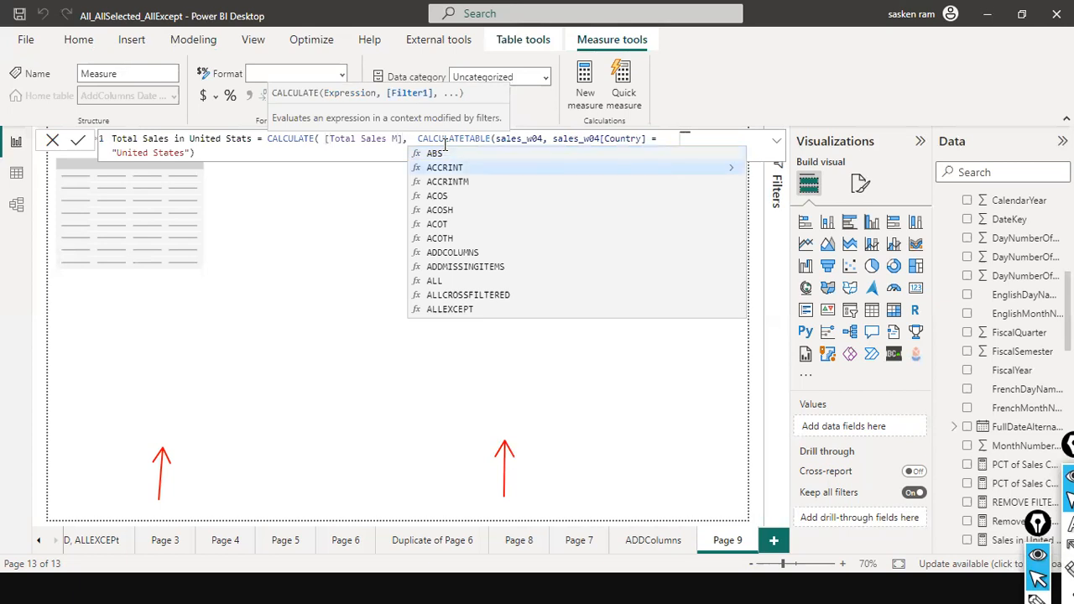
key("Escape")
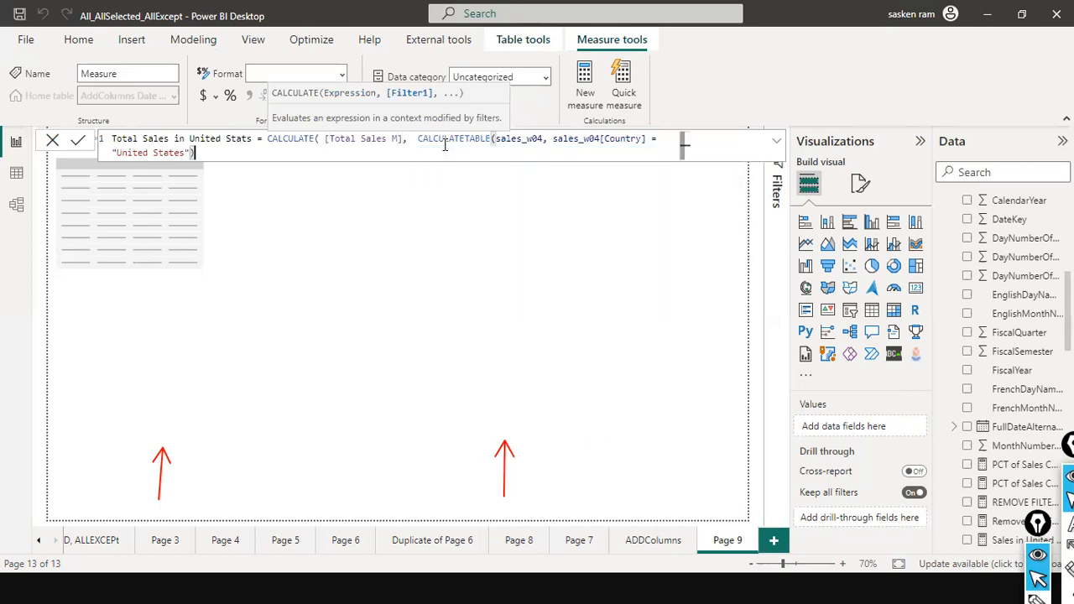
Break the measure formula after the opening CALCULATE parenthesis and indent [Total Sales M] on its own line
key("Up")
key("ctrl+Right")
key("ctrl+Right")
key("ctrl+Right")
key("ctrl+Right")
key("ctrl+Right")
key("ctrl+Right")
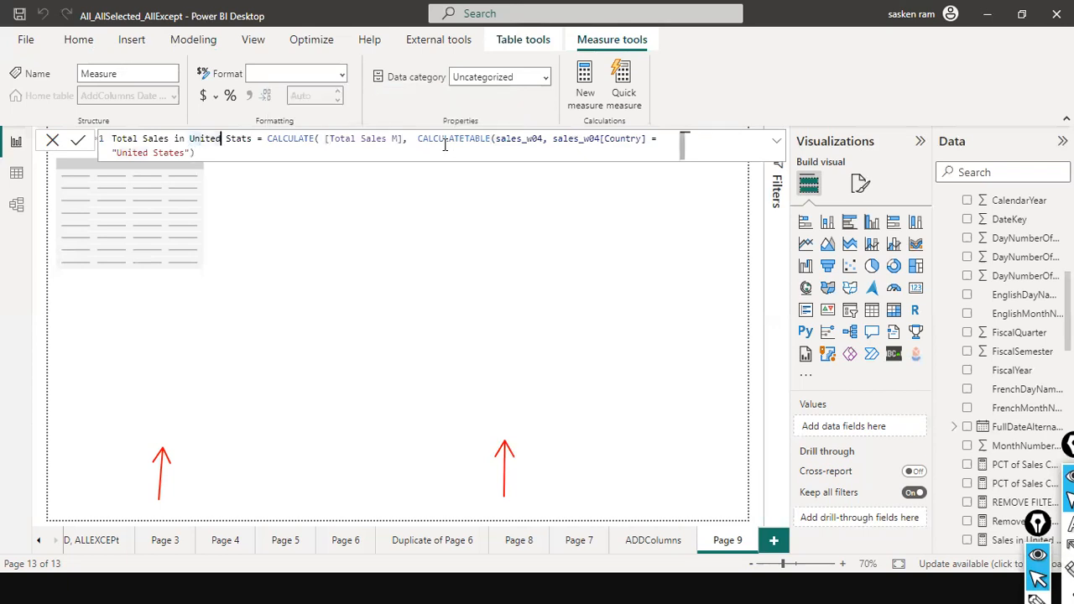
key("ctrl+Left")
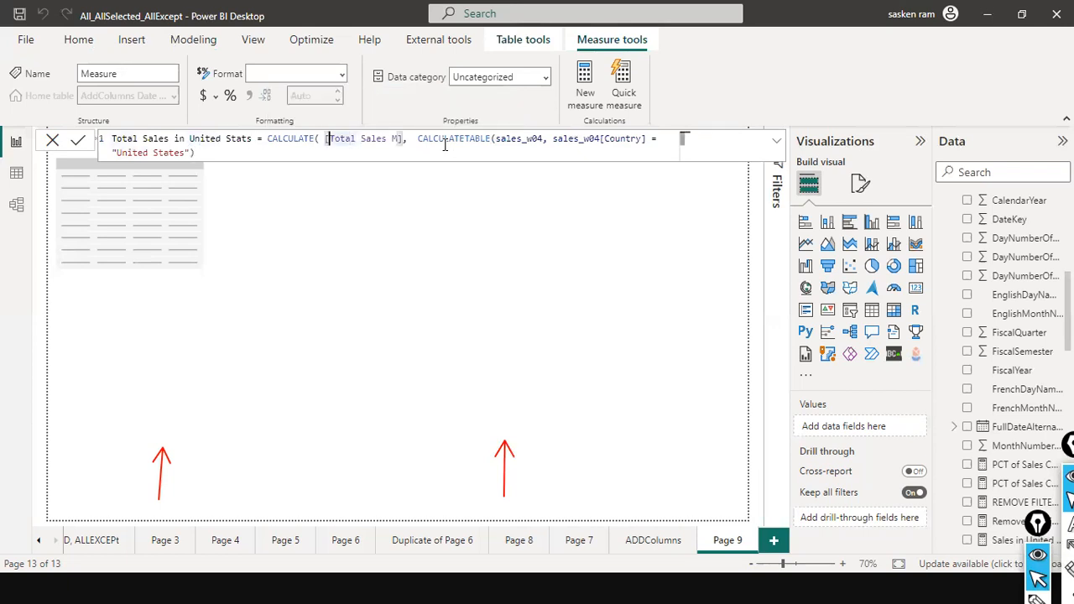
key("shift+Return")
key("Tab")
key("Tab")
key("Tab")
key("Tab")
key("Tab")
key("Tab")
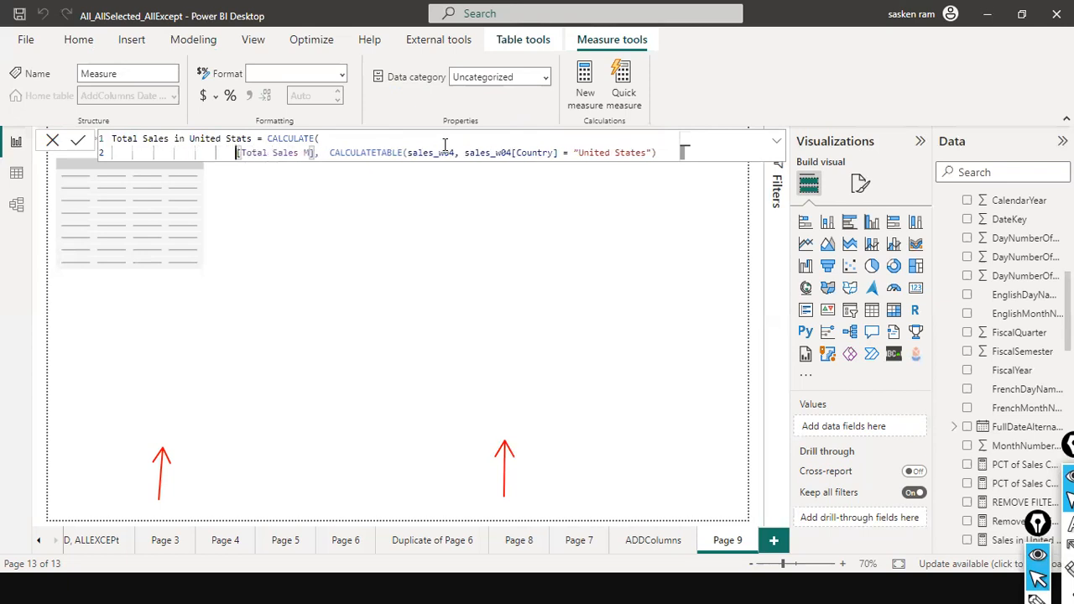
Commit the measure with CALCULATE's closing parenthesis added, and place the CALCULATETABLE argument on its own line
key("ctrl+Right")
key("ctrl+Right")
key("ctrl+Right")
key("ctrl+Right")
key("ctrl+Left")
key("Return")
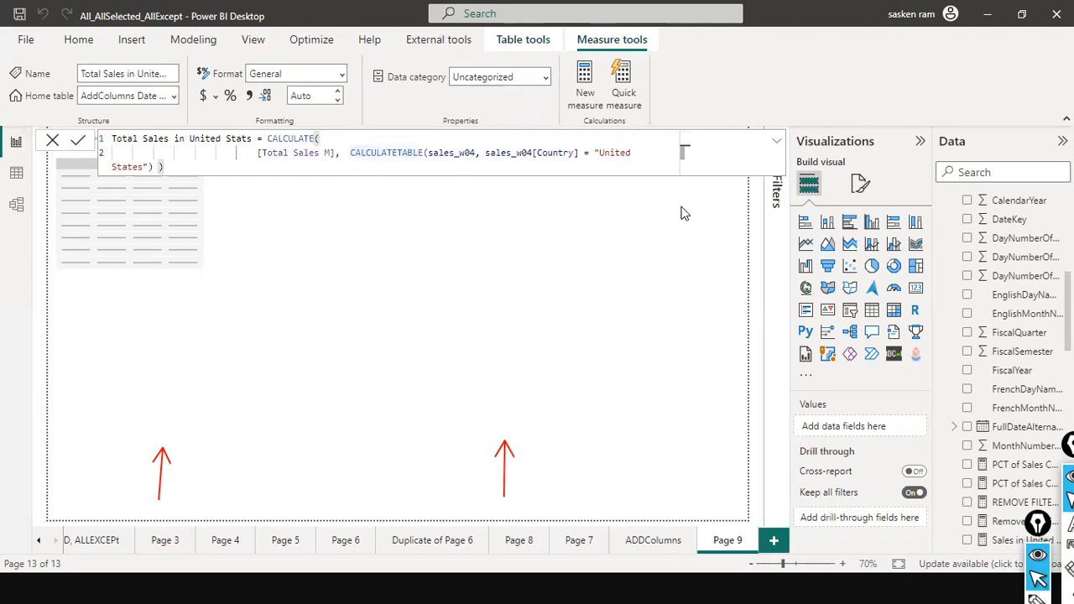
key("shift+Return")
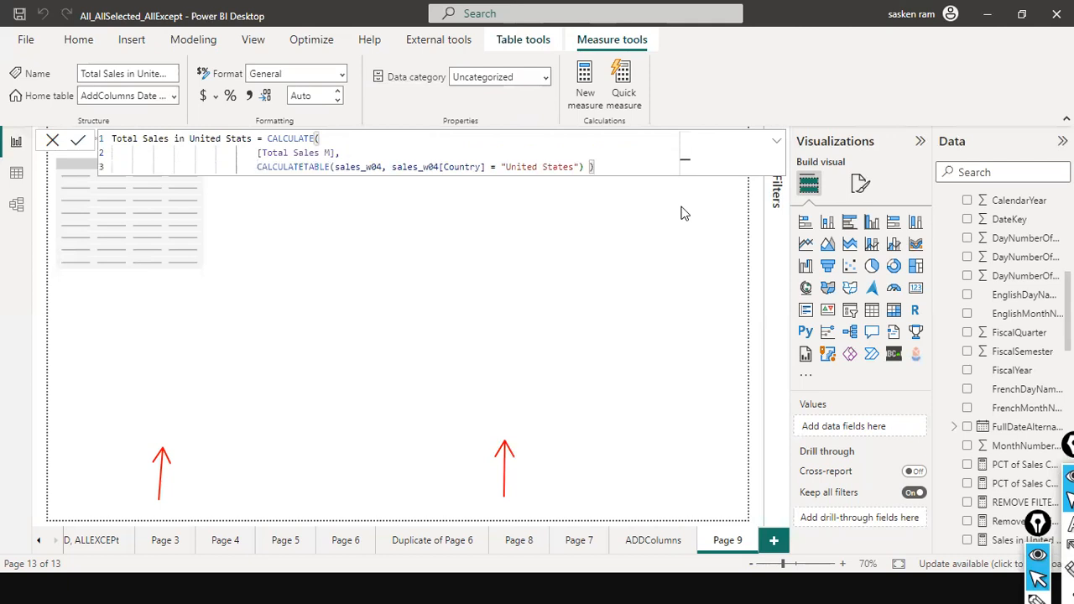
Highlight the sales_w04[Country] = "United States" condition inside CALCULATETABLE to examine it
key("End")
key("ctrl+Left")
key("ctrl+Left")
key("ctrl+Left")
key("ctrl+Left")
key("ctrl+Left")
key("ctrl+Left")
key("ctrl+Left")
key("ctrl+Left")
key("ctrl+Left")
key("ctrl+Left")
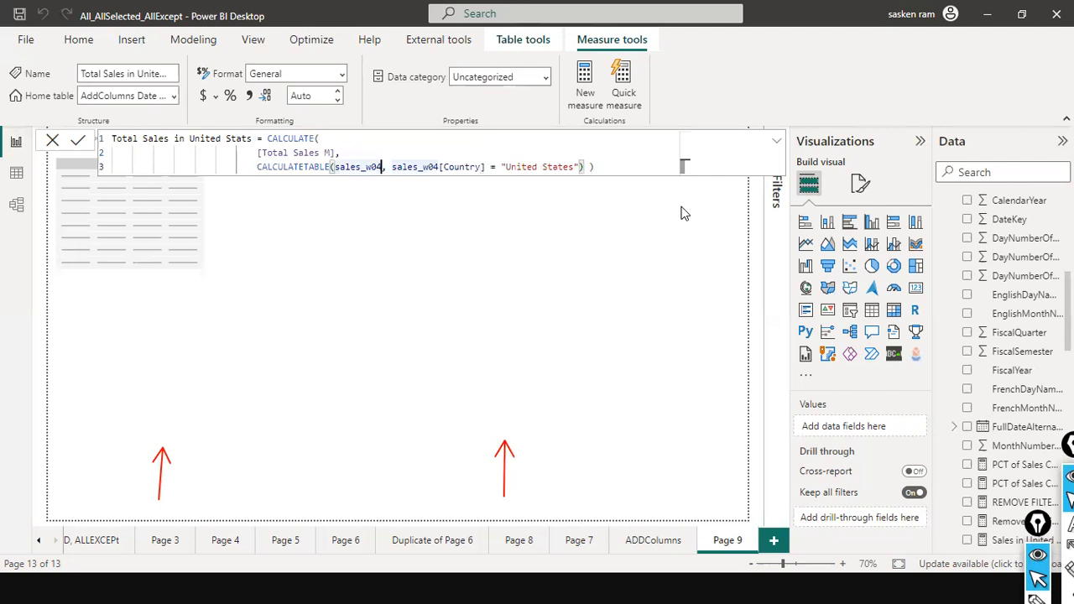
key("ctrl+shift+Right")
key("ctrl+shift+Right")
key("ctrl+shift+Right")
key("ctrl+shift+Right")
key("ctrl+shift+Right")
key("ctrl+shift+Right")
key("ctrl+shift+Right")
key("shift+Left")
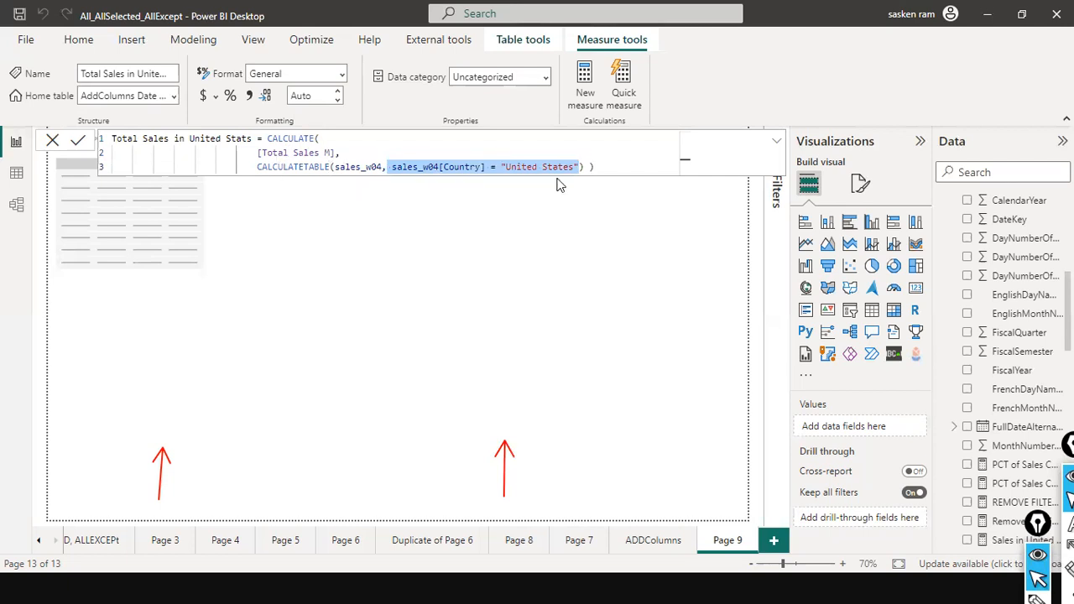
left_click(291, 167)
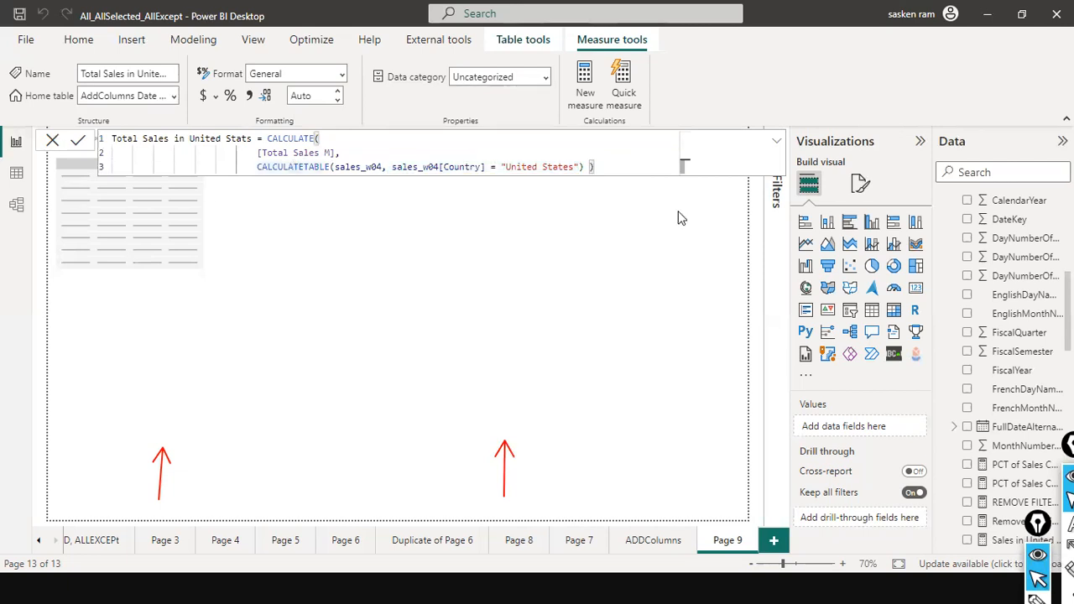
Place the sales_w04[Country] condition and CALCULATE's closing parenthesis on separate lines of the measure formula
left_click(389, 166)
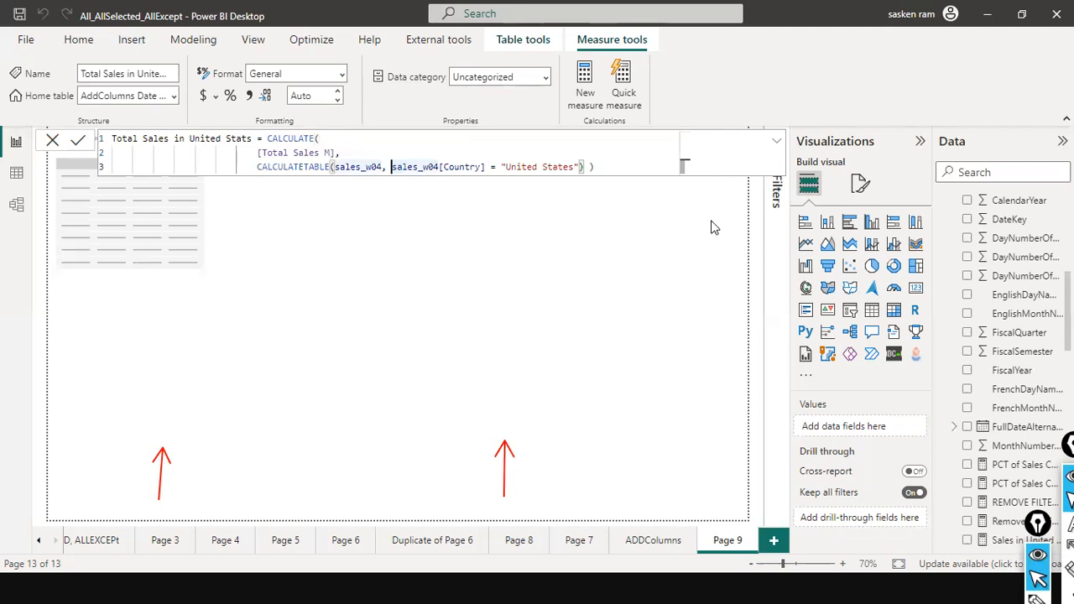
key("shift+Return")
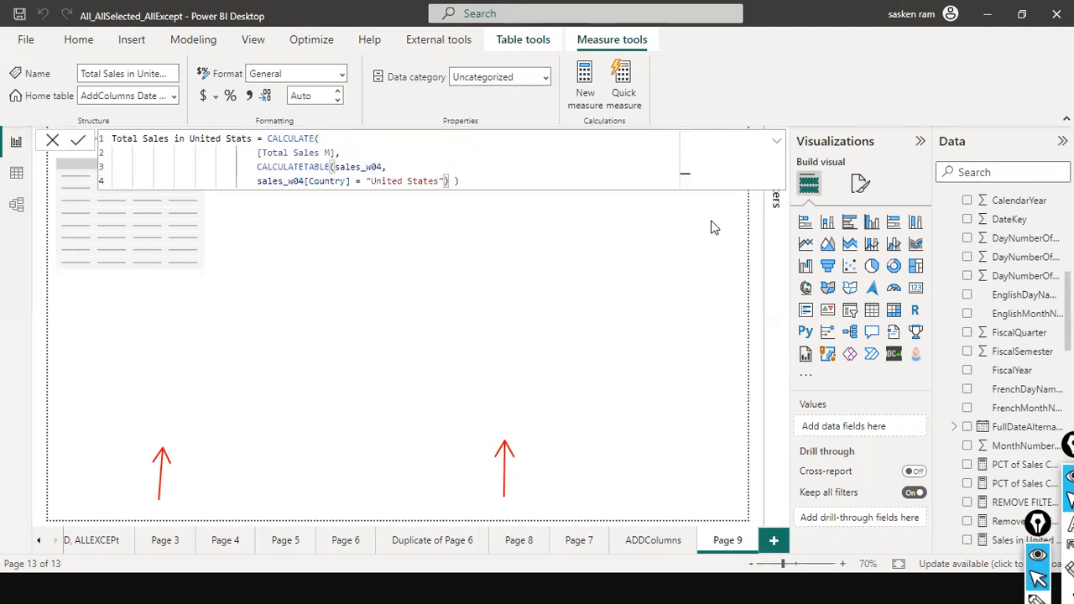
key("End")
key("shift+Return")
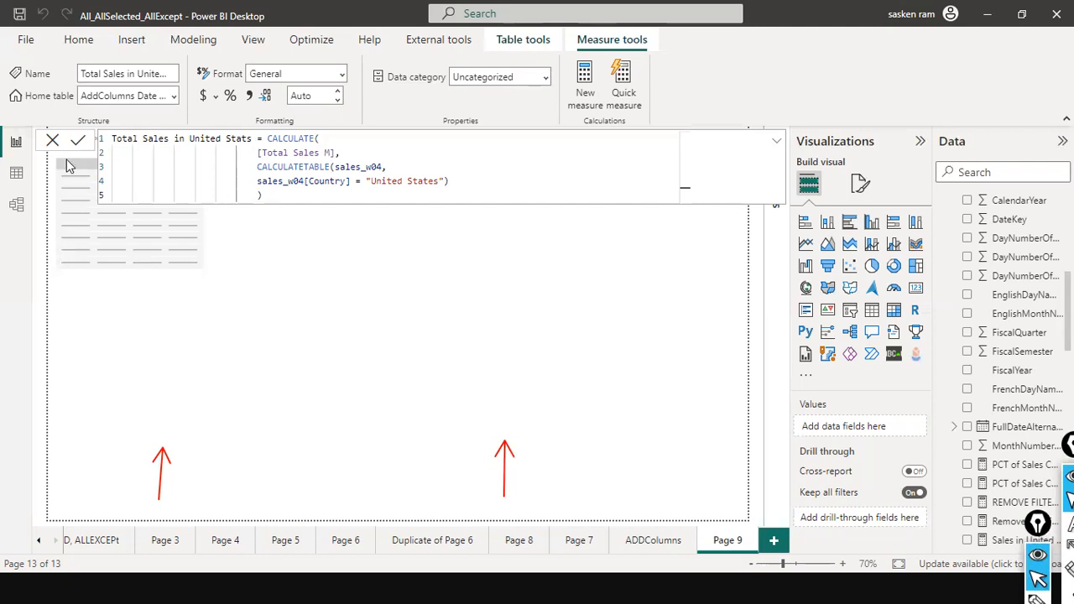
Highlight and examine the CALCULATETABLE expression as CALCULATE's filter argument, and close the formula editor
left_click(359, 202)
left_click_drag(257, 167, 468, 180)
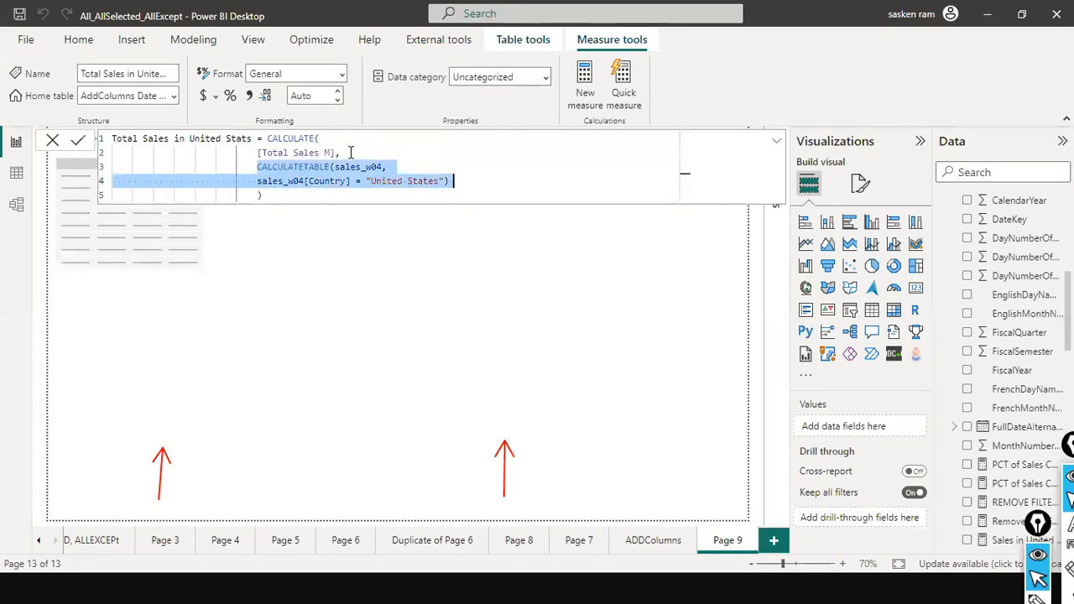
left_click(302, 189)
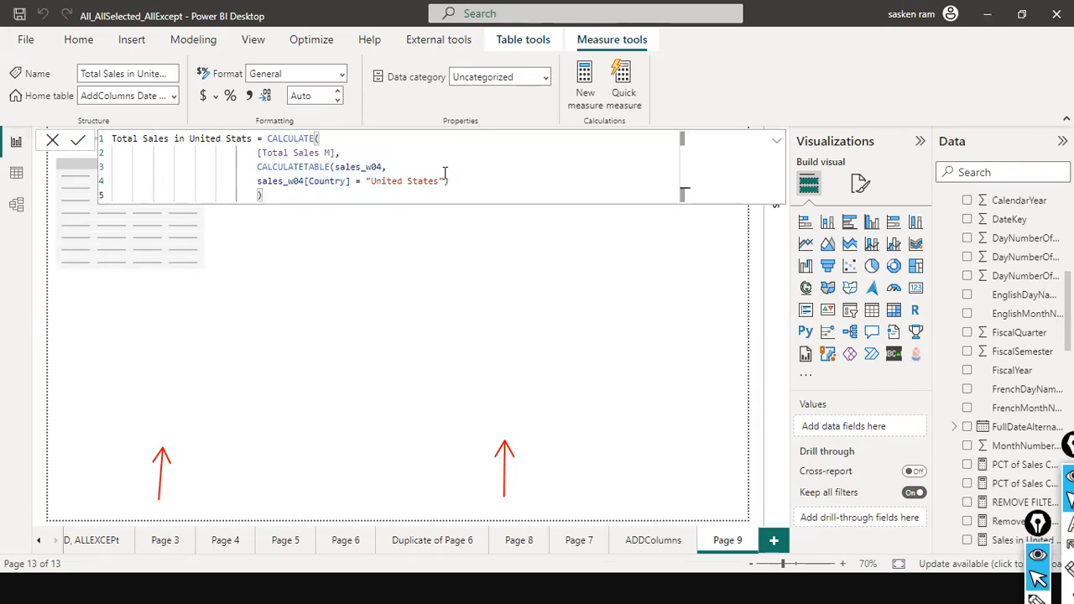
left_click_drag(443, 180, 257, 165)
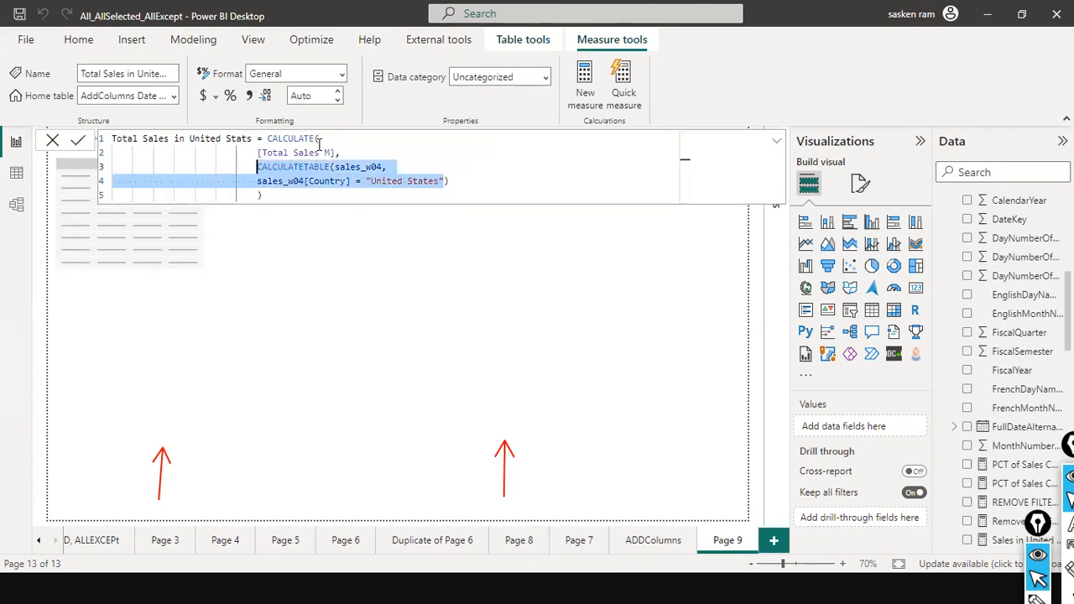
left_click(358, 200)
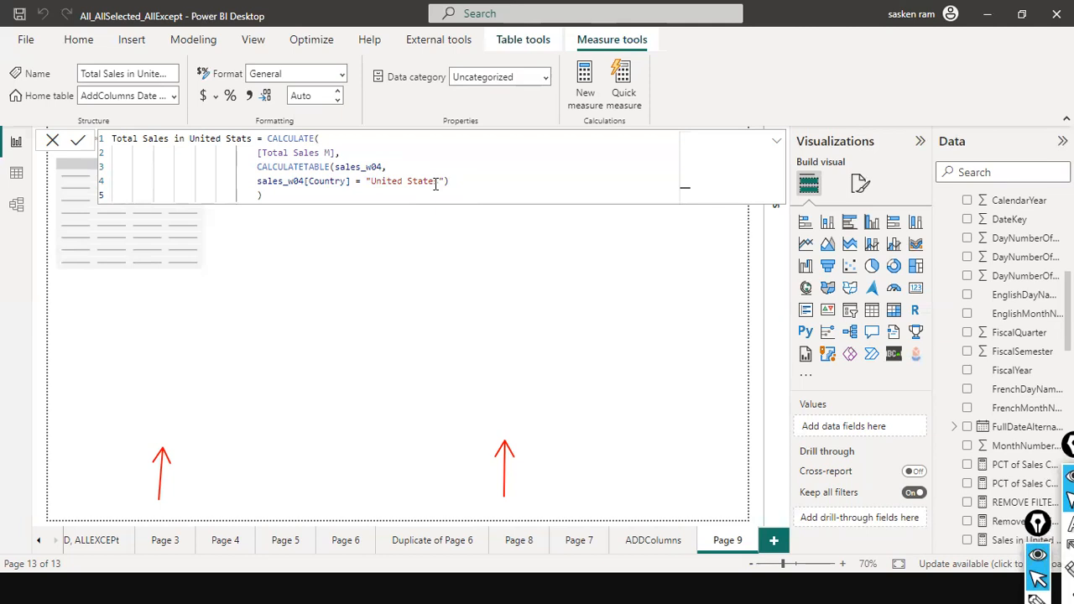
type("s")
left_click(52, 144)
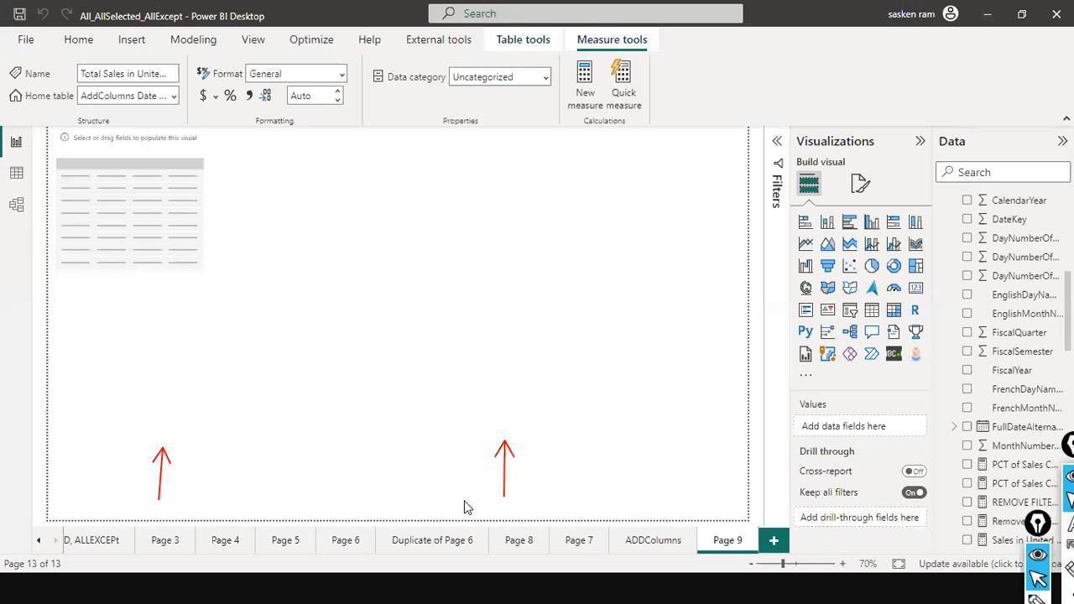
Remove the empty table visual from Page 9
left_click(187, 146)
left_click_drag(189, 143, 214, 185)
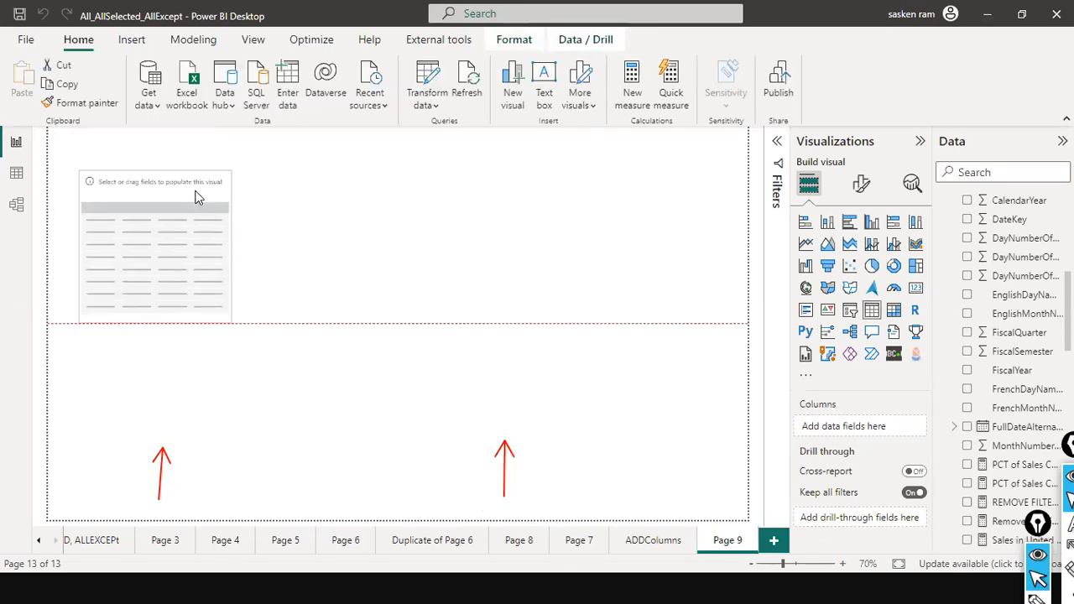
left_click(221, 163)
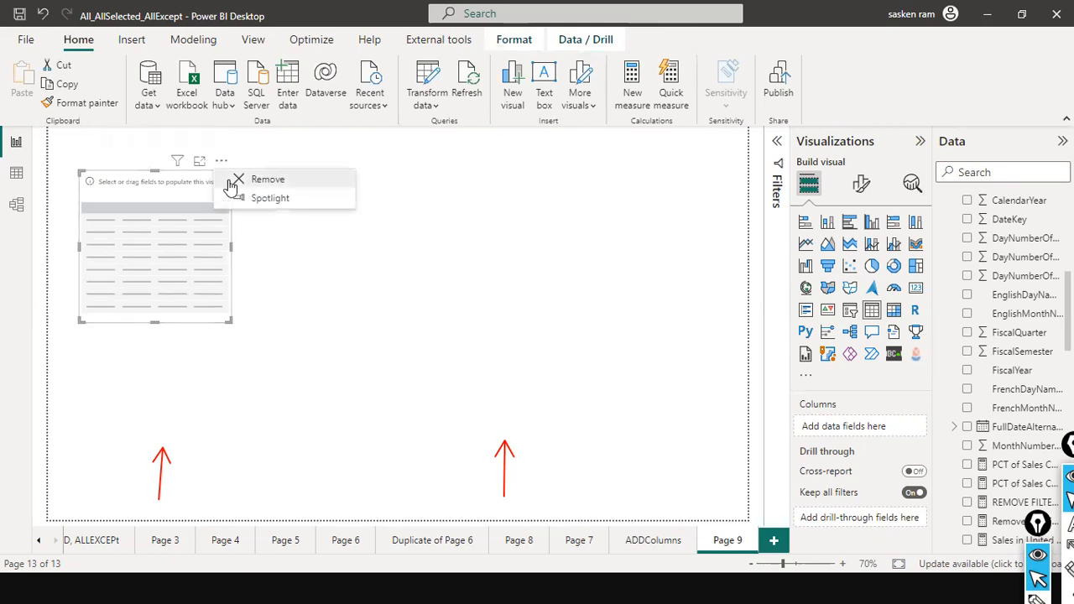
left_click(239, 178)
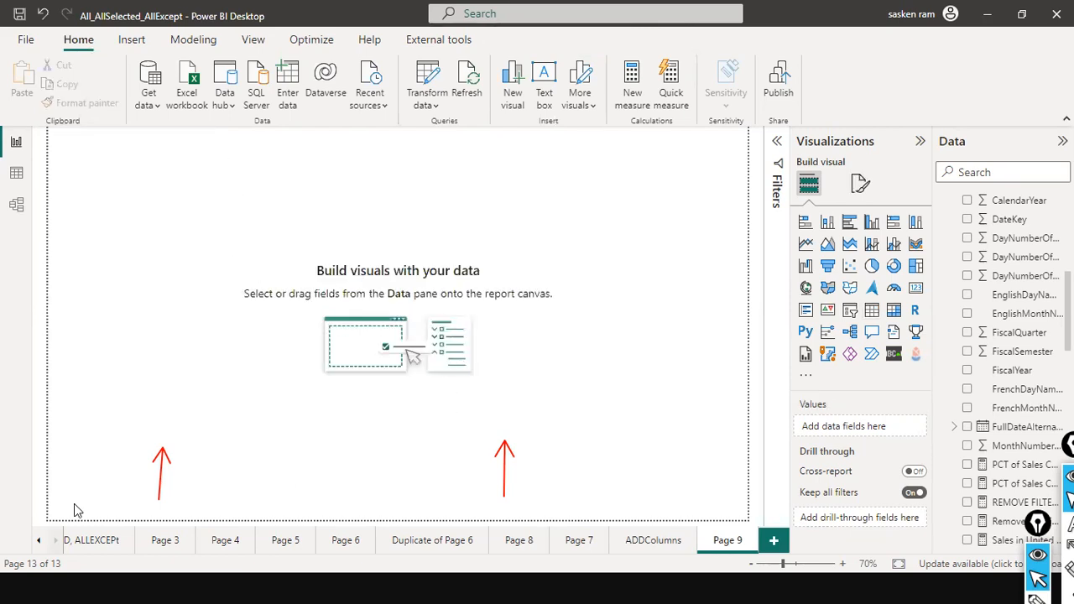
Examine the lower matrix on the ADDColumns page through its Sales in United Kingdom column, and return to Page 9
left_click(639, 542)
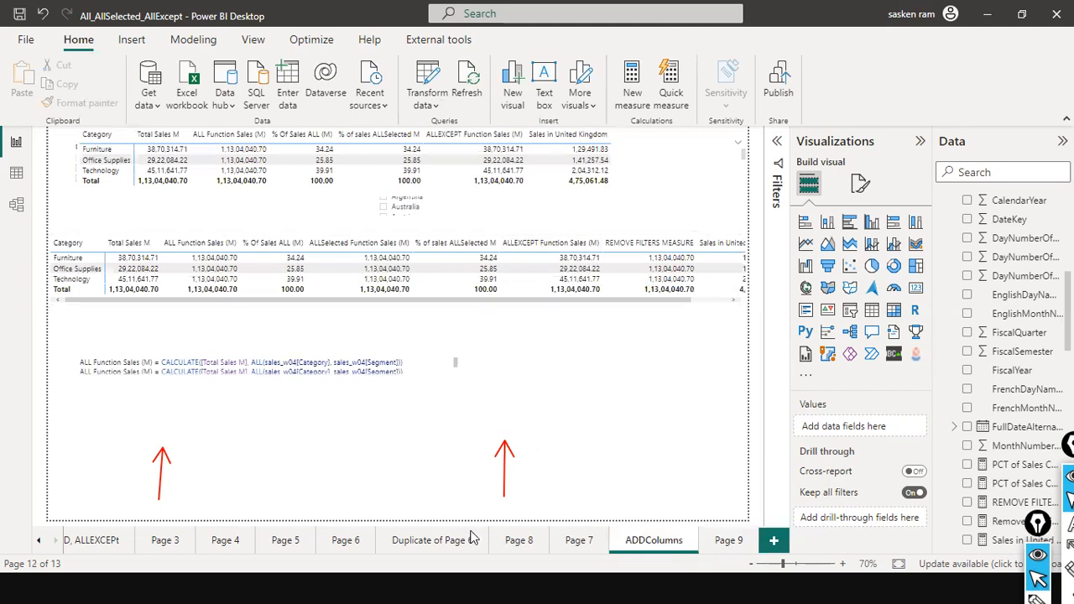
left_click_drag(663, 300, 730, 305)
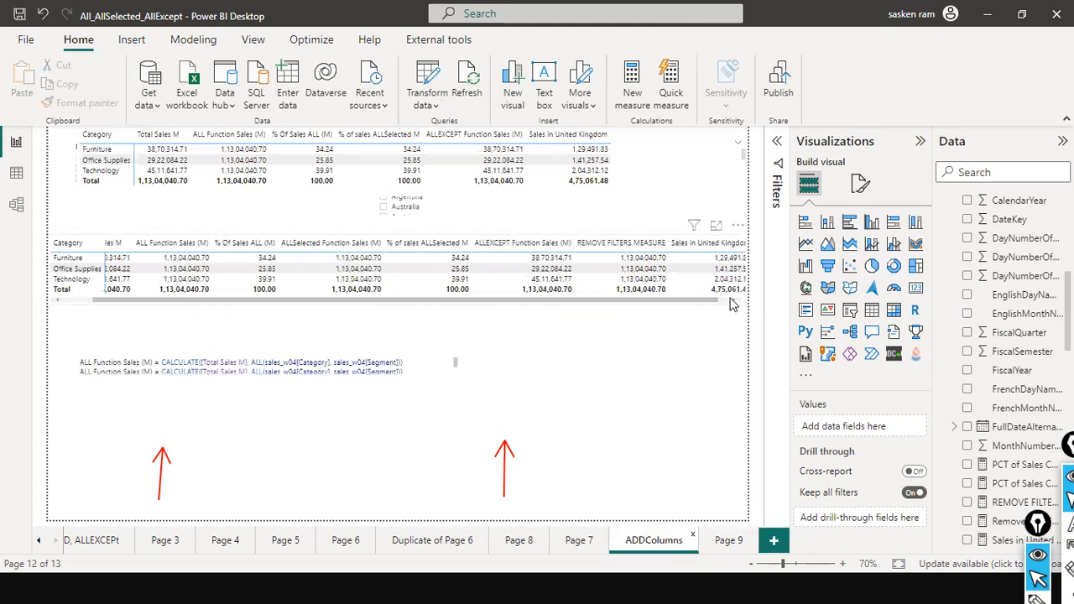
left_click(727, 289)
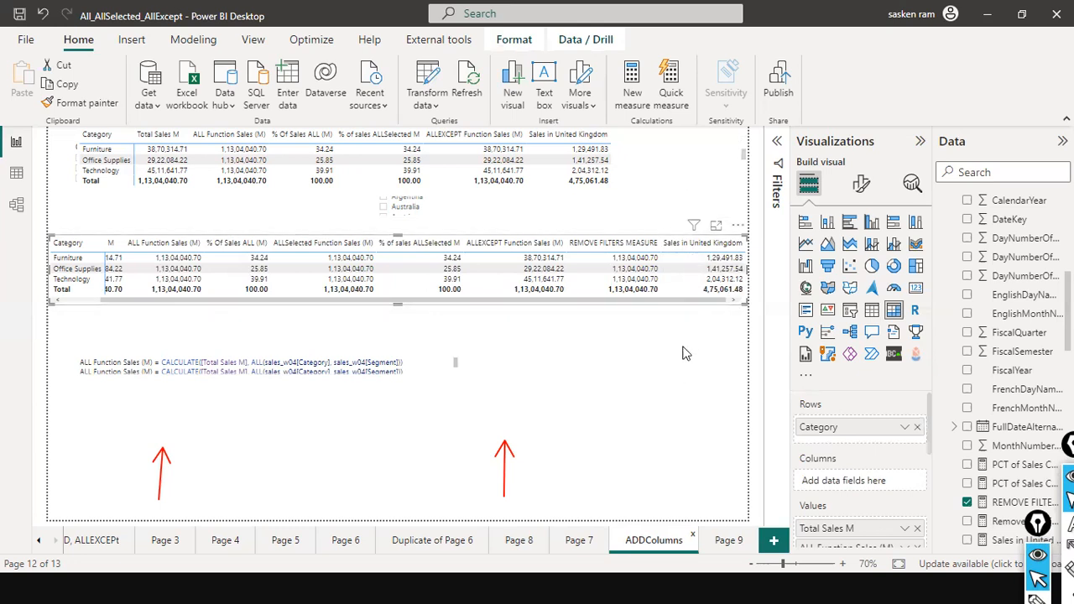
left_click(727, 542)
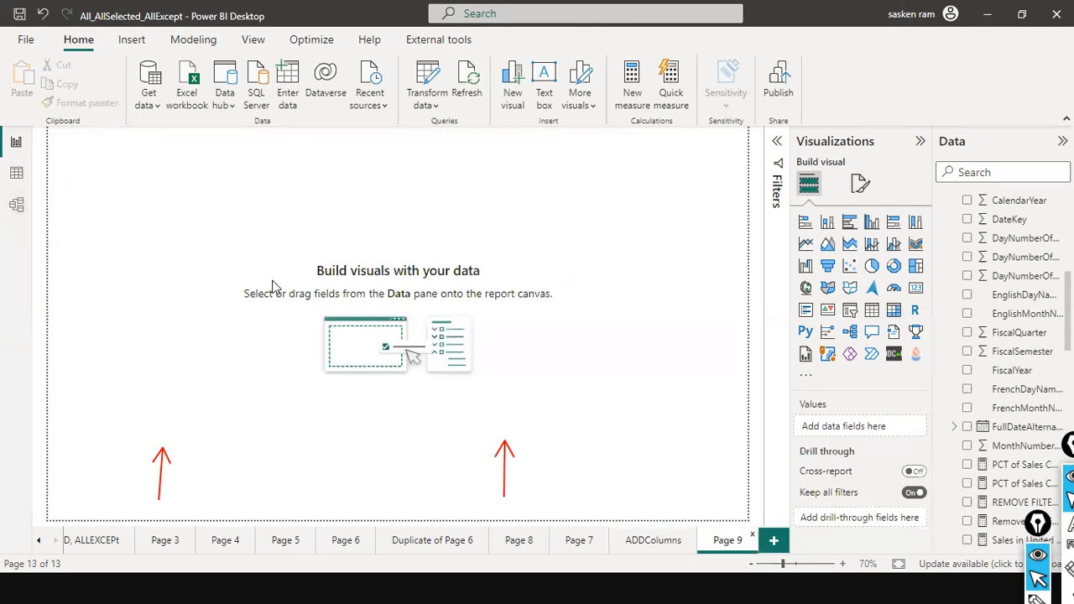